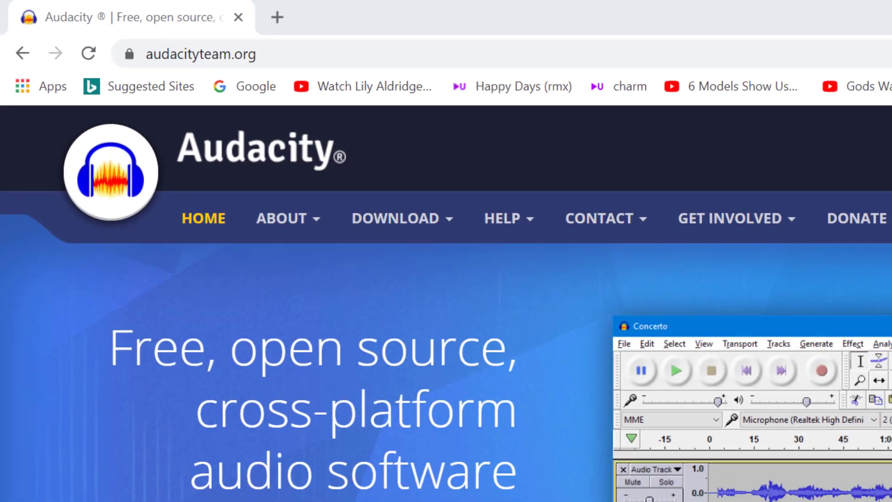
Go from audacityteam.org's Windows download page to FossHub and download the Audacity 2.4.2 Windows installer.
{"action": "mouse_move", "coordinate": [455, 215]}
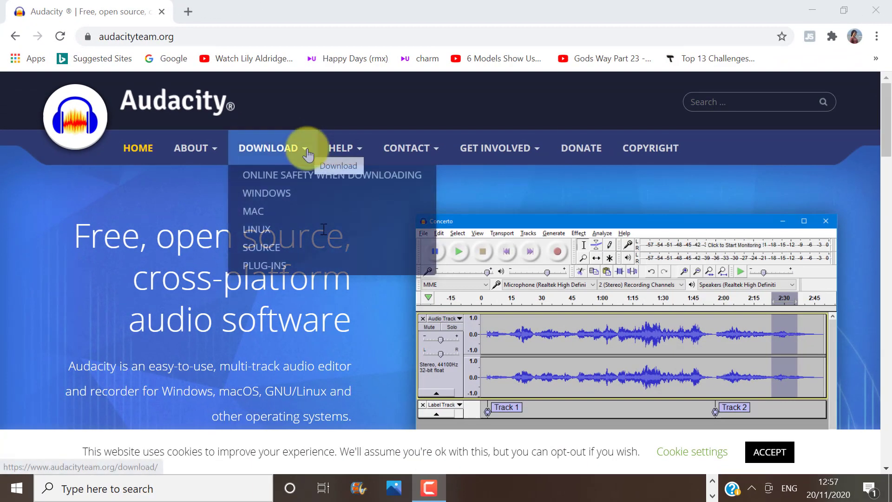
{"action": "left_click", "coordinate": [283, 197]}
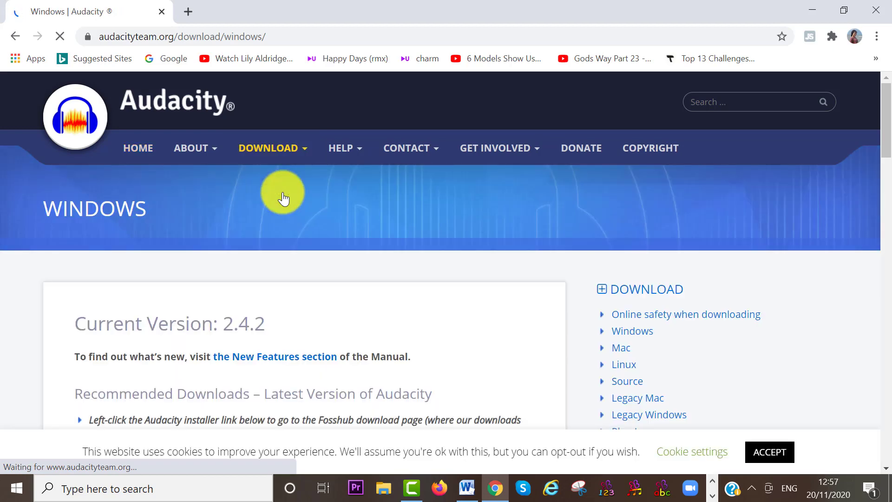
{"action": "left_click_drag", "start_coordinate": [886, 124], "coordinate": [889, 175]}
{"action": "left_click", "coordinate": [147, 309]}
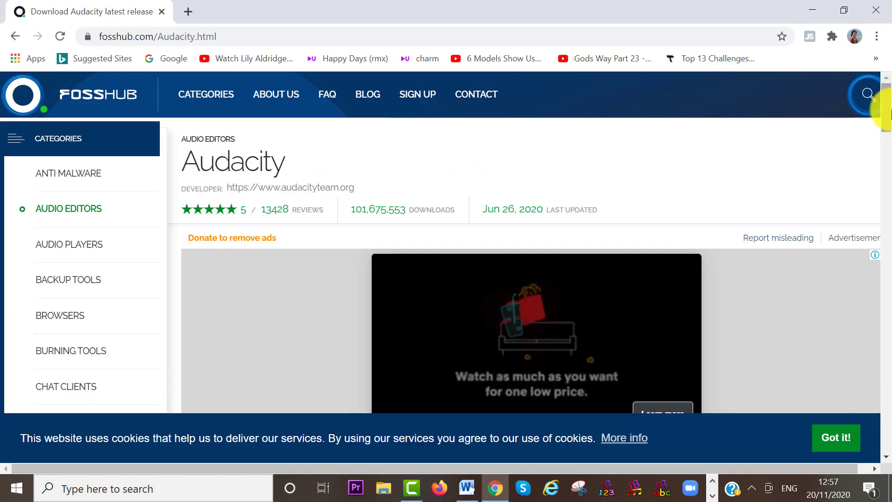
{"action": "left_click_drag", "start_coordinate": [874, 93], "coordinate": [879, 145]}
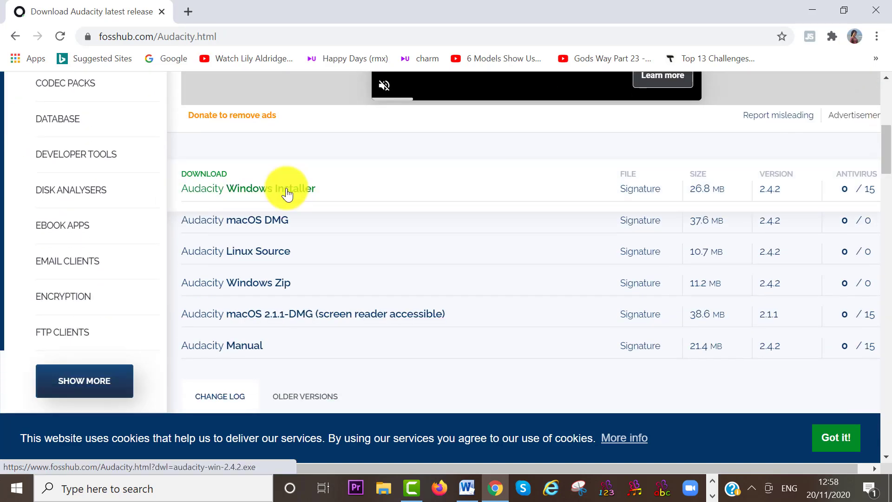
{"action": "left_click", "coordinate": [287, 195]}
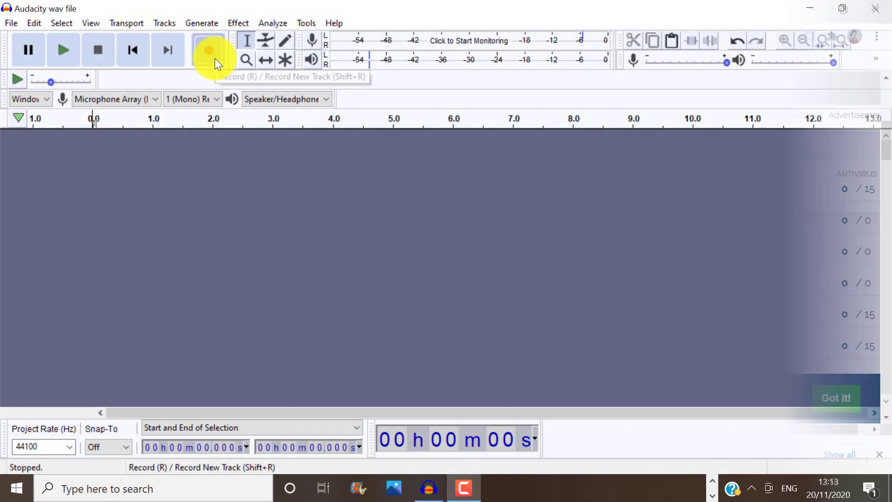
{"action": "left_click", "coordinate": [215, 59]}
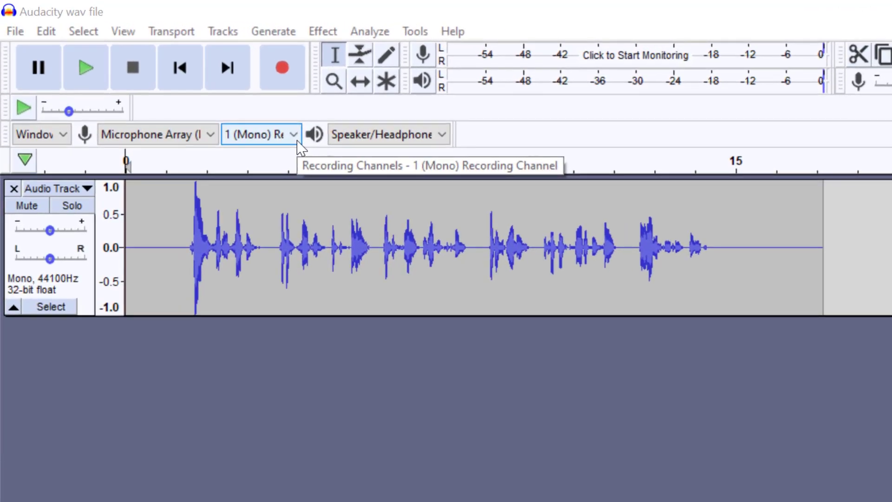
{"action": "left_click", "coordinate": [292, 138]}
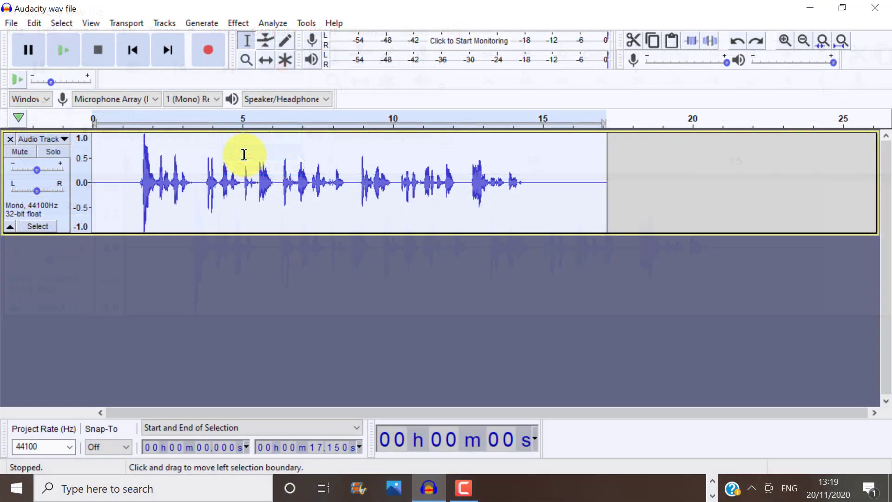
{"action": "key", "text": "ctrl+d"}
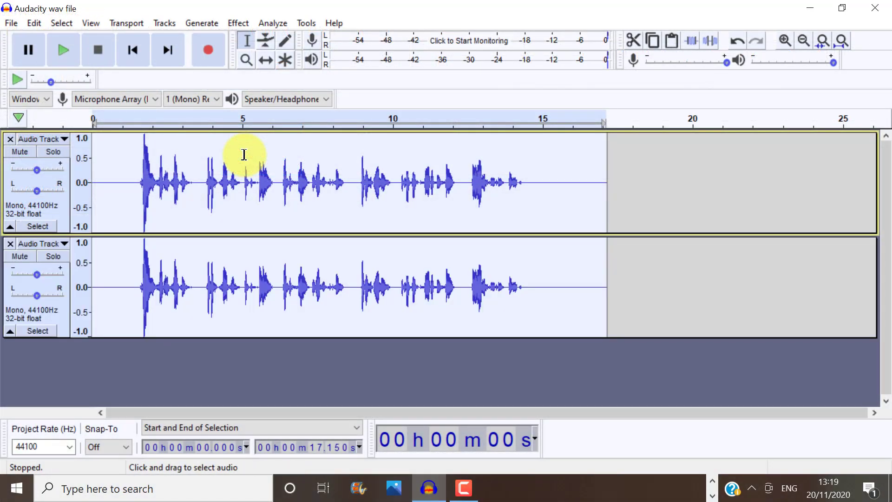
{"action": "left_click", "coordinate": [46, 140]}
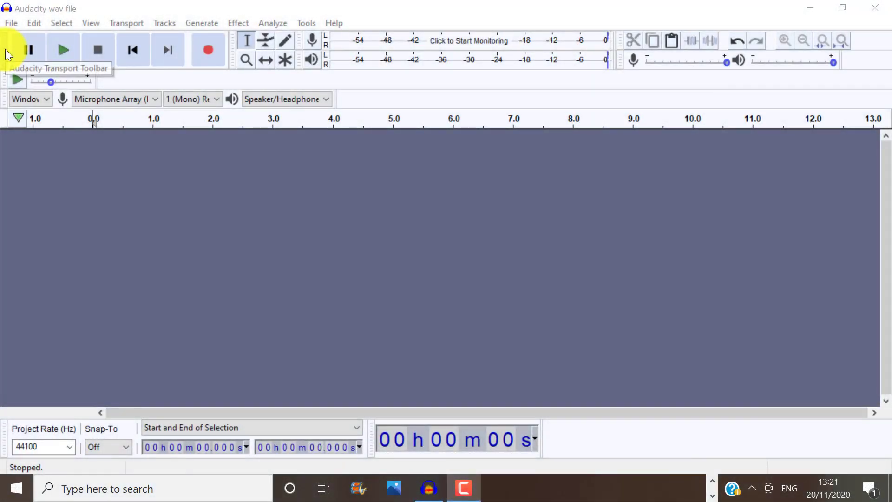
Import 'Audacity wav file 2' from the Music folder using File > Import > Audio.
{"action": "left_click", "coordinate": [10, 23]}
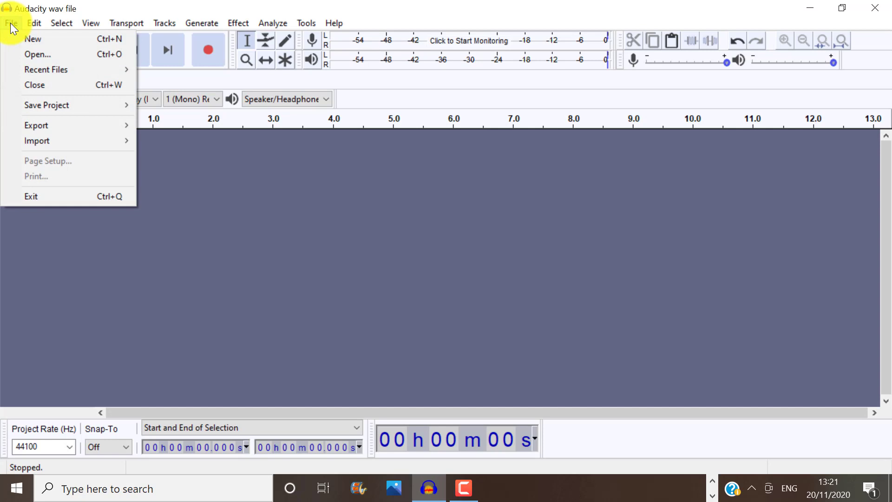
{"action": "mouse_move", "coordinate": [35, 138]}
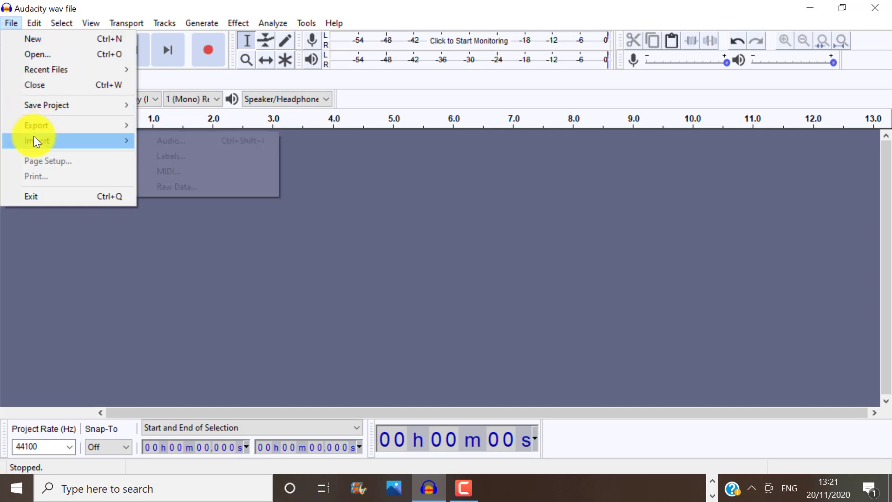
{"action": "left_click", "coordinate": [172, 141]}
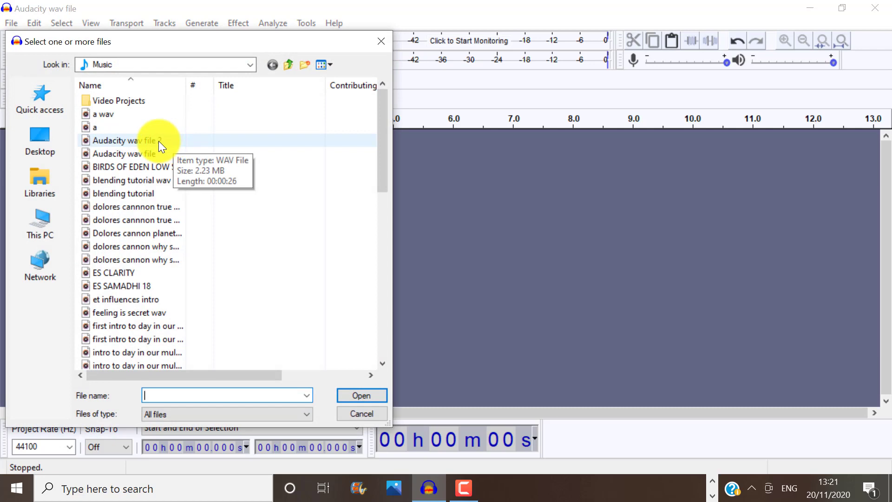
{"action": "left_click", "coordinate": [158, 141]}
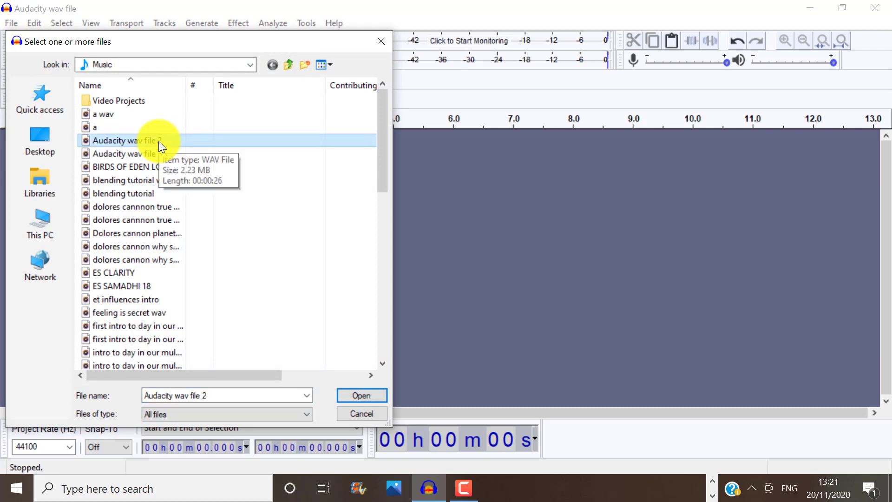
{"action": "left_click", "coordinate": [363, 396]}
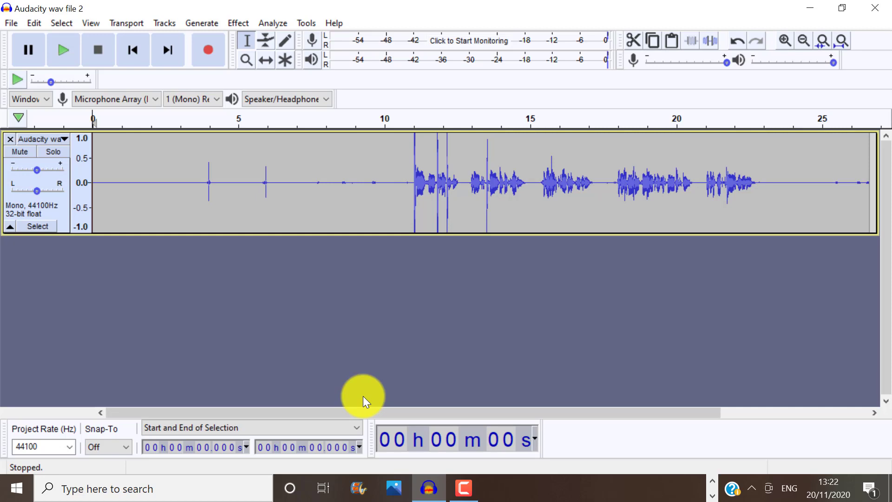
Zoom the timeline out and play back the imported recording.
{"action": "double_click", "coordinate": [804, 41]}
{"action": "left_click", "coordinate": [803, 40]}
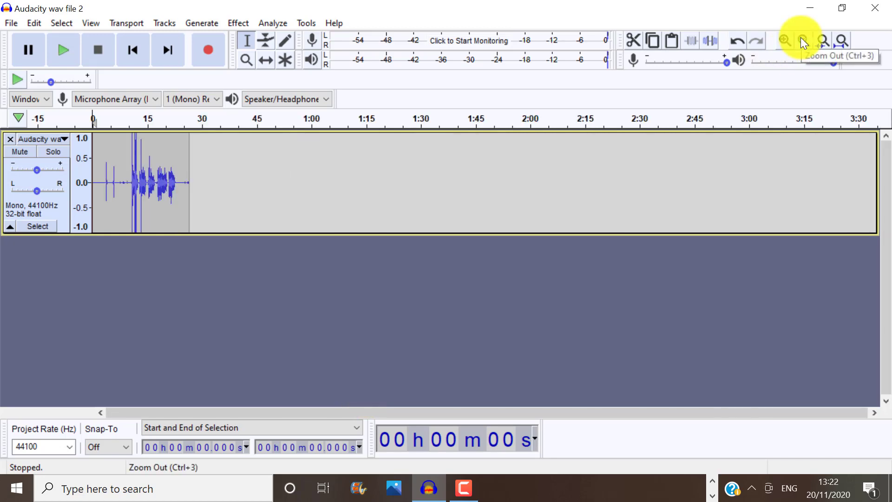
{"action": "left_click", "coordinate": [63, 46]}
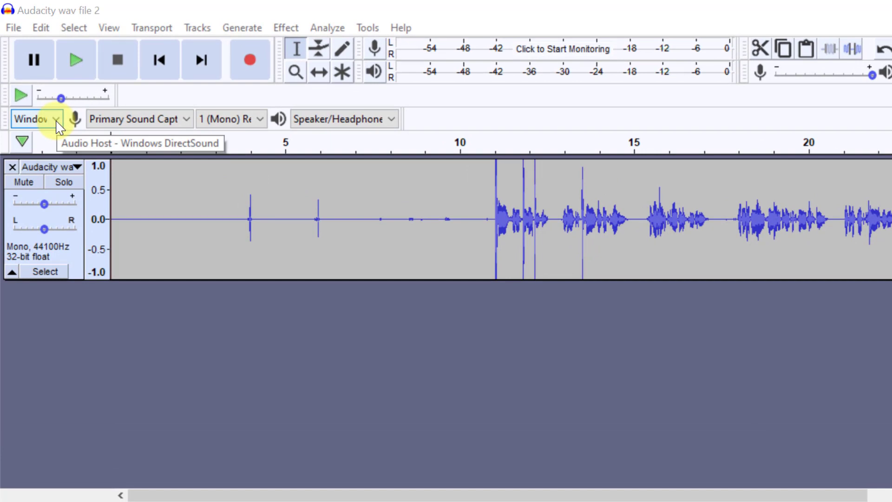
Keep Windows DirectSound host and 1 (Mono) channel, and choose Microphone (Samson) as recording device.
{"action": "left_click", "coordinate": [56, 122]}
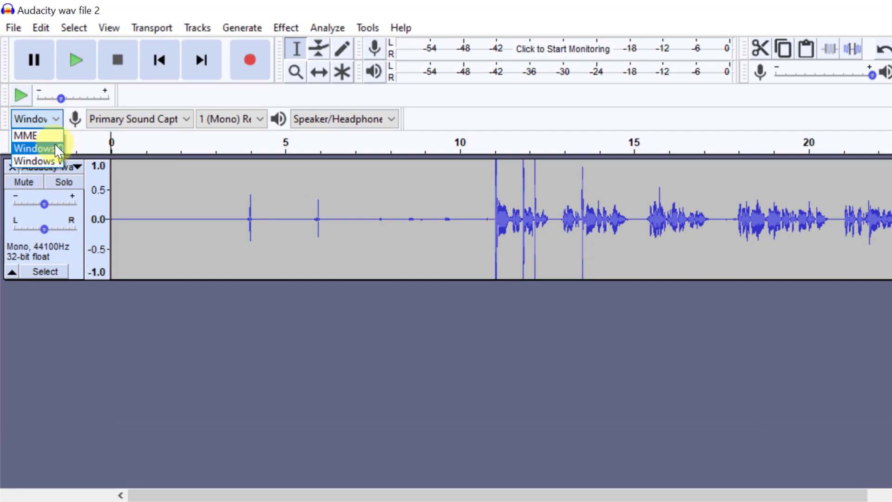
{"action": "left_click", "coordinate": [55, 123]}
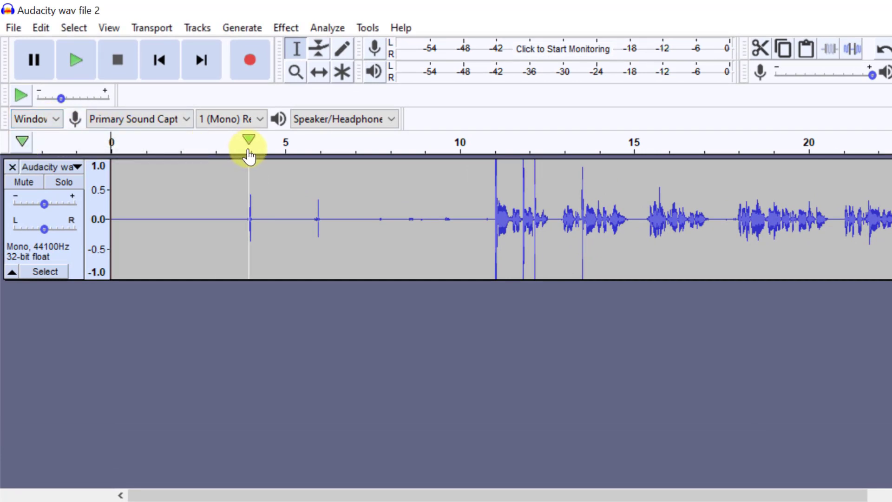
{"action": "left_click", "coordinate": [259, 120]}
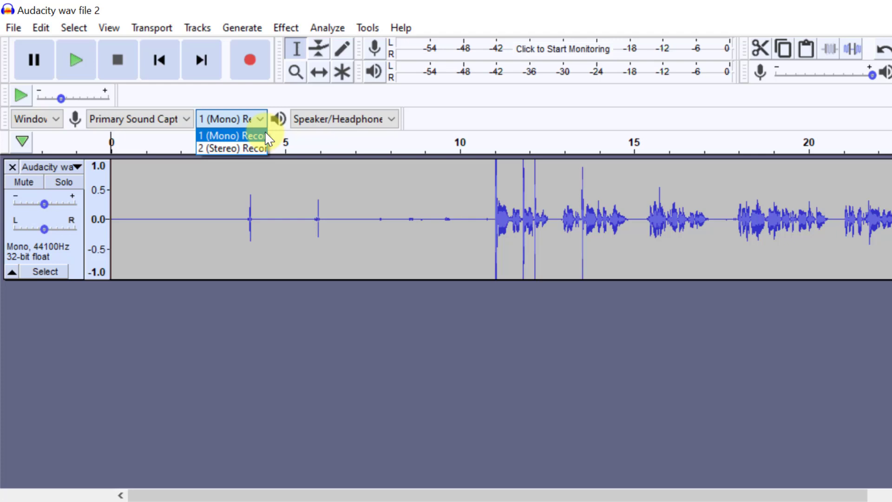
{"action": "left_click", "coordinate": [266, 135]}
{"action": "left_click", "coordinate": [186, 120]}
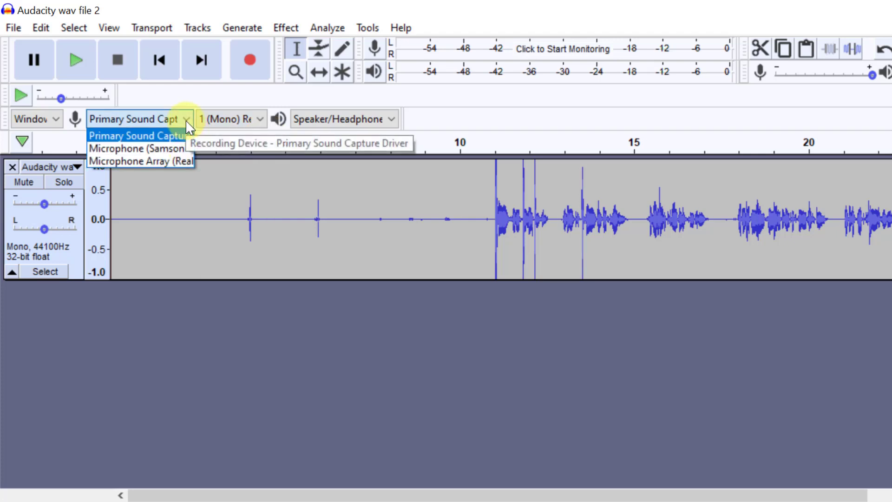
{"action": "left_click", "coordinate": [182, 148]}
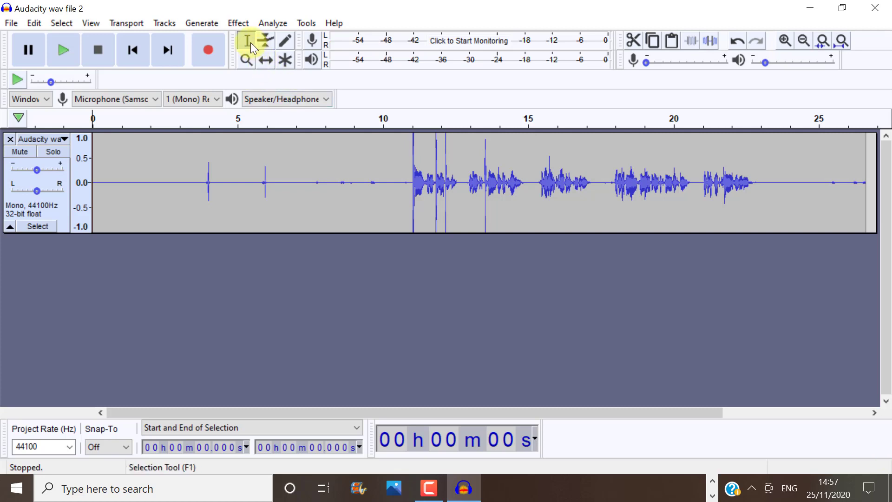
Zoom in on the spike near 11.05 seconds, then zoom back out.
{"action": "left_click_drag", "start_coordinate": [105, 148], "coordinate": [169, 201]}
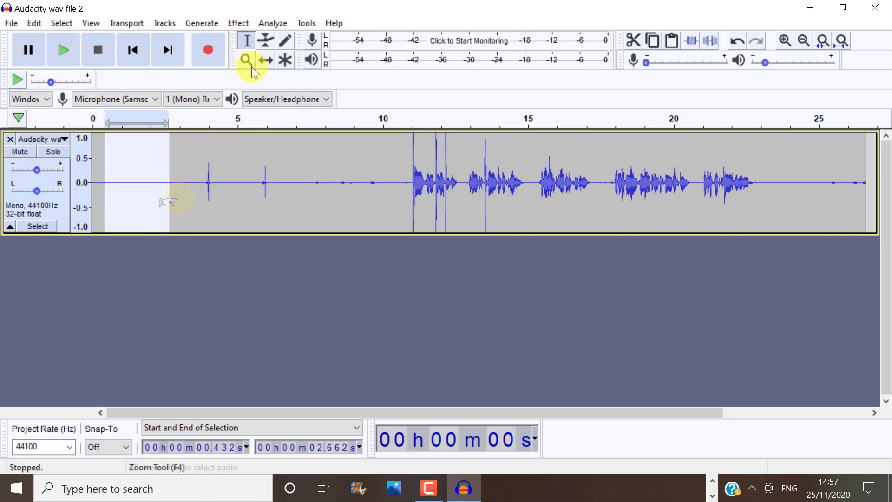
{"action": "left_click", "coordinate": [250, 64]}
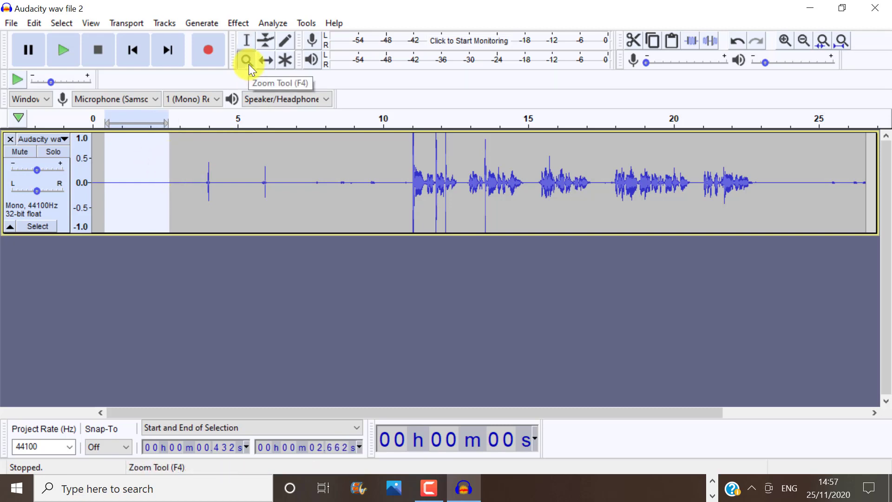
{"action": "left_click", "coordinate": [409, 157]}
{"action": "left_click", "coordinate": [410, 158]}
{"action": "left_click", "coordinate": [411, 158]}
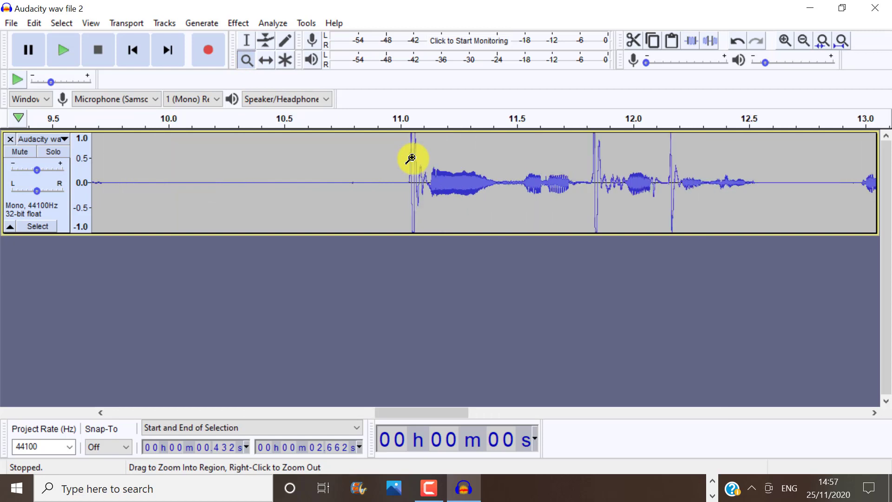
{"action": "left_click", "coordinate": [410, 158]}
{"action": "left_click", "coordinate": [410, 158]}
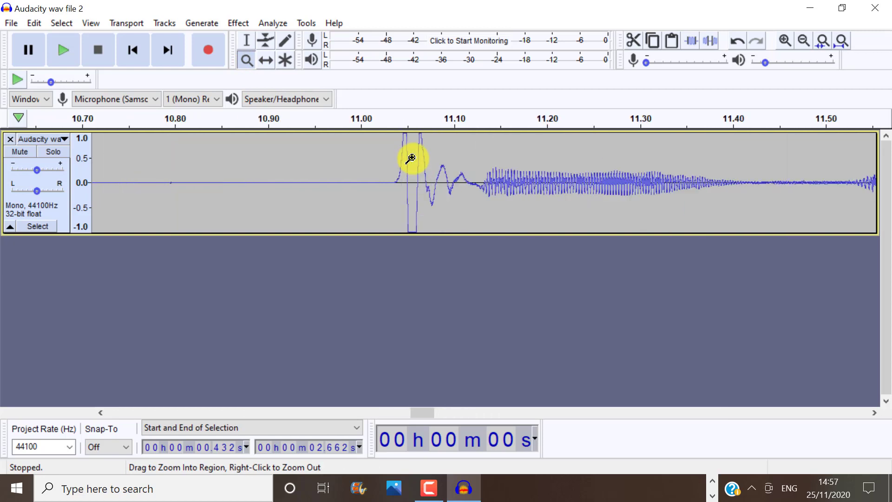
{"action": "left_click", "coordinate": [803, 40]}
{"action": "left_click", "coordinate": [803, 41]}
{"action": "left_click", "coordinate": [803, 40]}
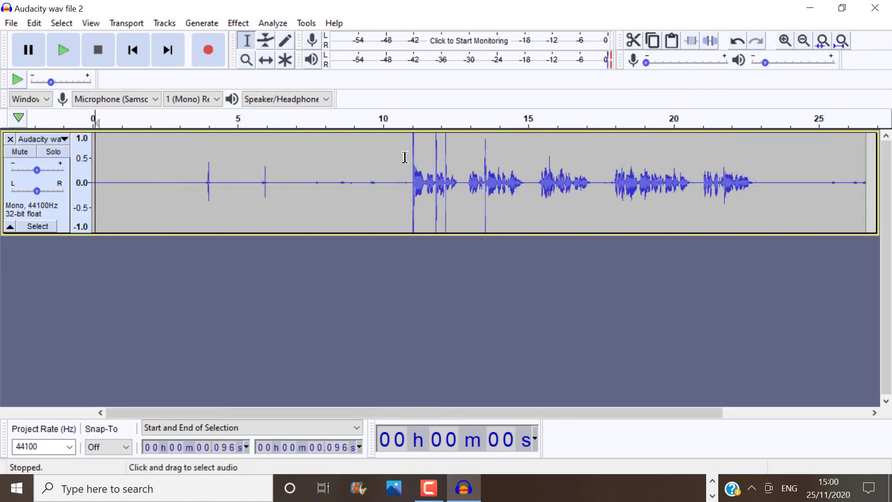
Play the track repeatedly starting from 10.769 seconds.
{"action": "left_click", "coordinate": [404, 157]}
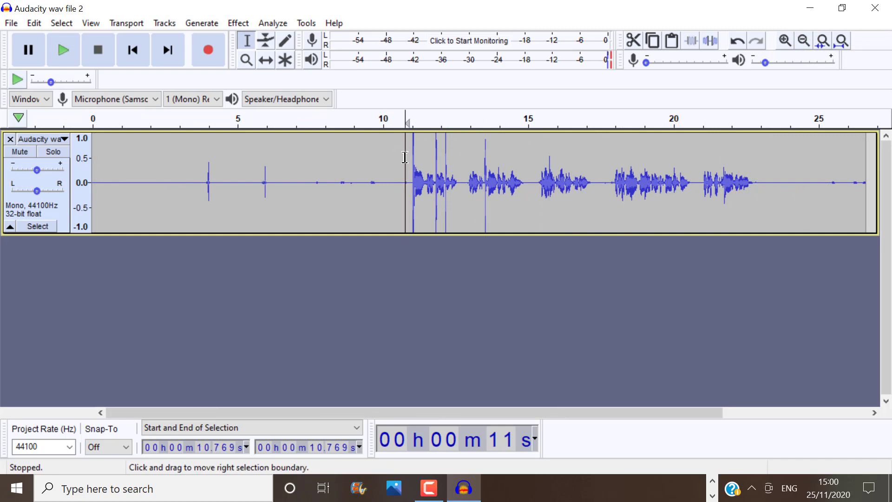
{"action": "key", "text": "space"}
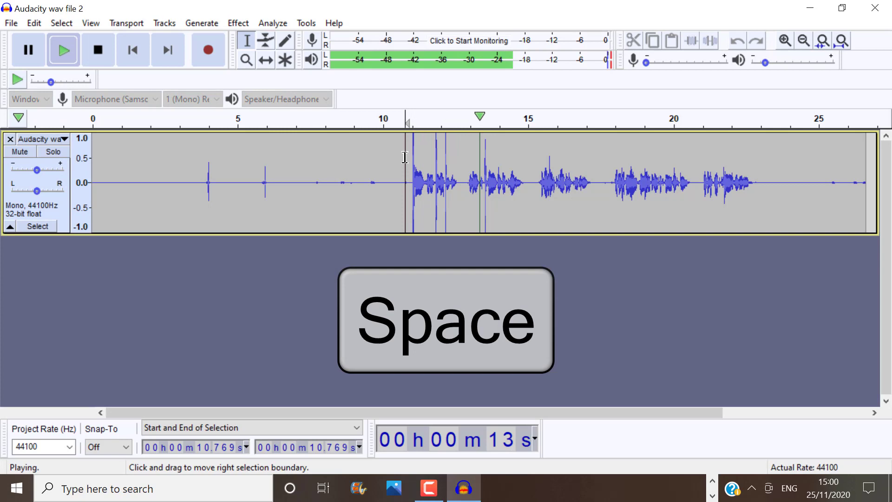
{"action": "key", "text": "space"}
{"action": "key", "text": "space"}
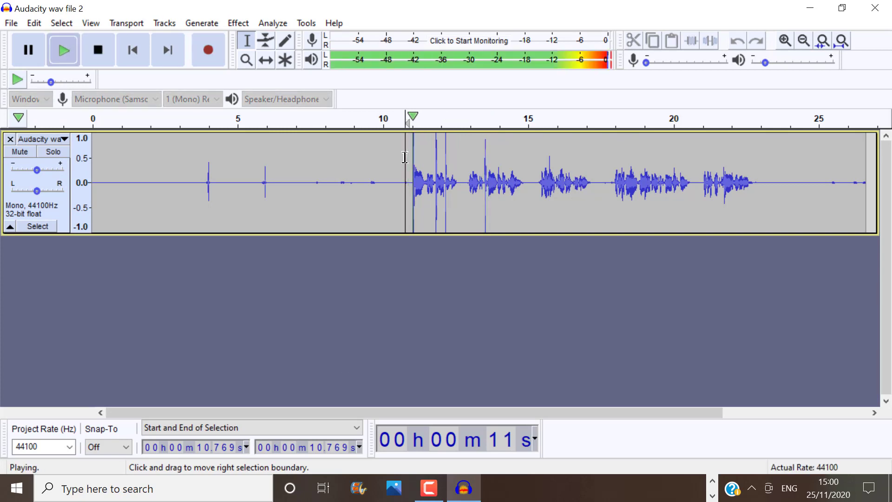
{"action": "key", "text": "space"}
{"action": "key", "text": "space"}
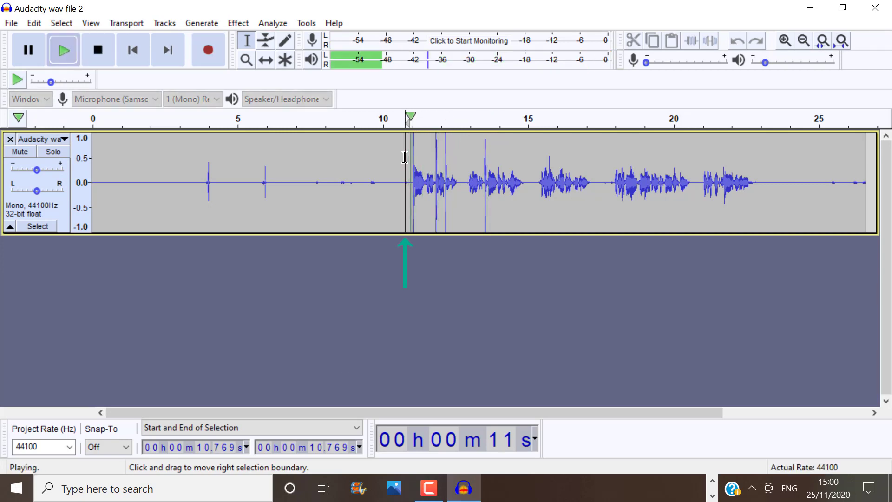
{"action": "key", "text": "space"}
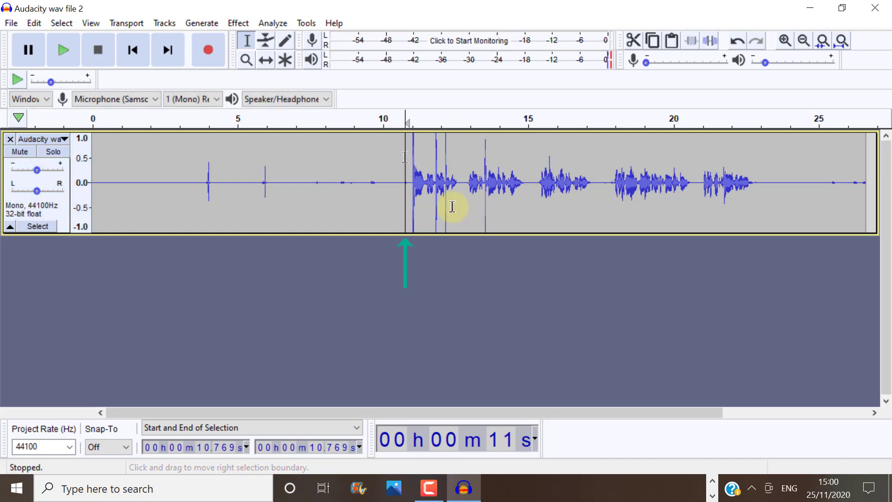
Duplicate the whole clip with Ctrl+D and solo each of the two tracks during playback.
{"action": "double_click", "coordinate": [418, 187]}
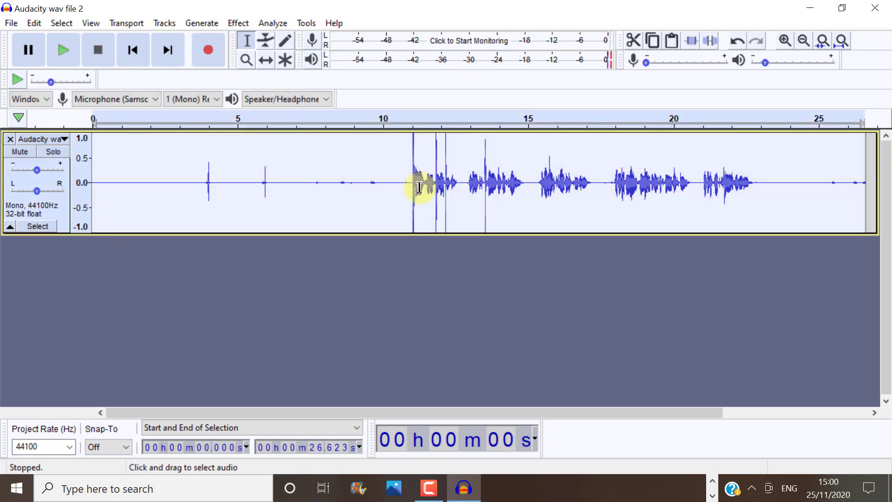
{"action": "key", "text": "ctrl+d"}
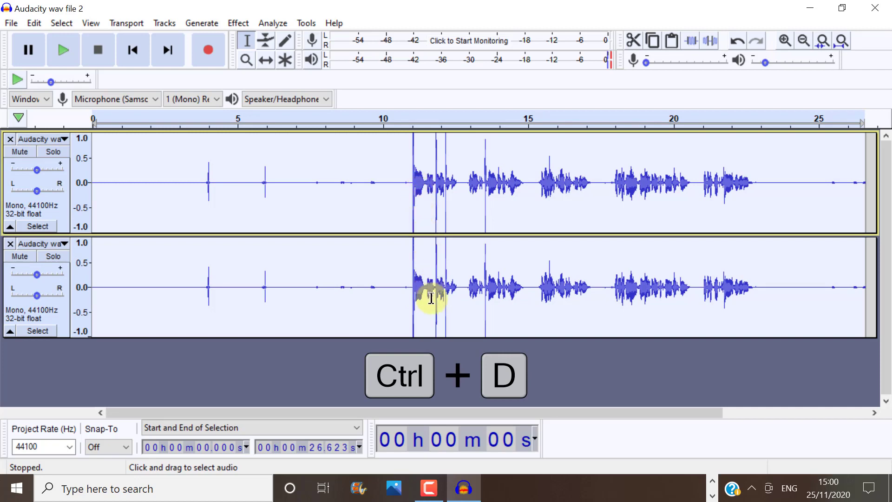
{"action": "key", "text": "space"}
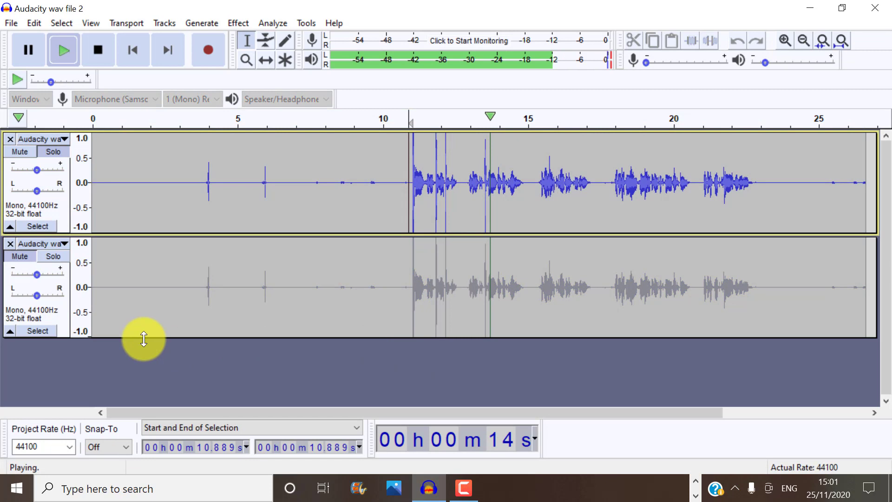
{"action": "left_click", "coordinate": [49, 256]}
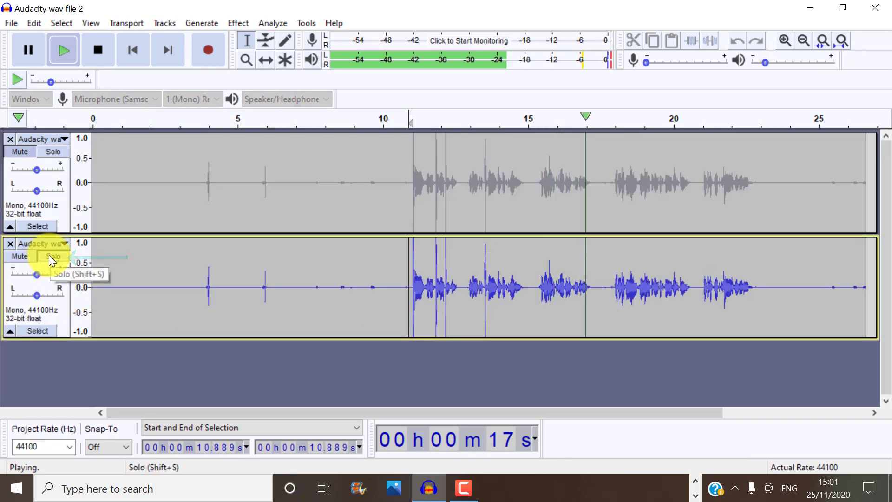
{"action": "left_click", "coordinate": [57, 151]}
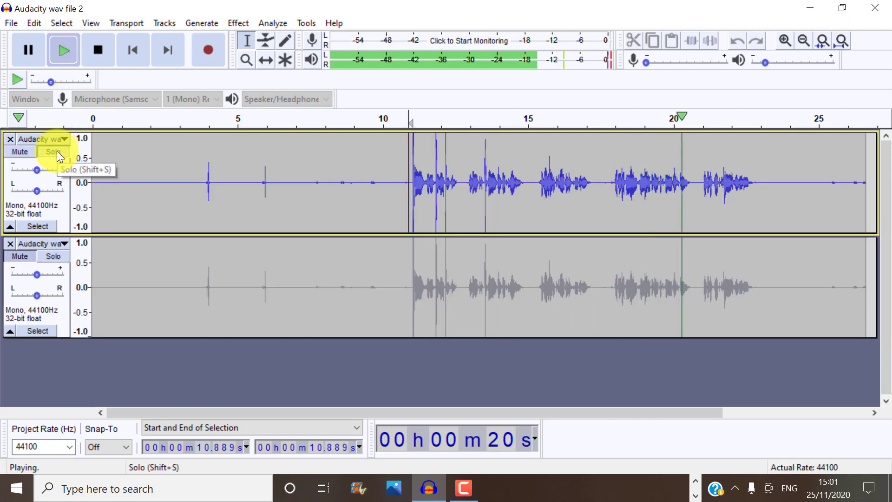
{"action": "left_click", "coordinate": [55, 257]}
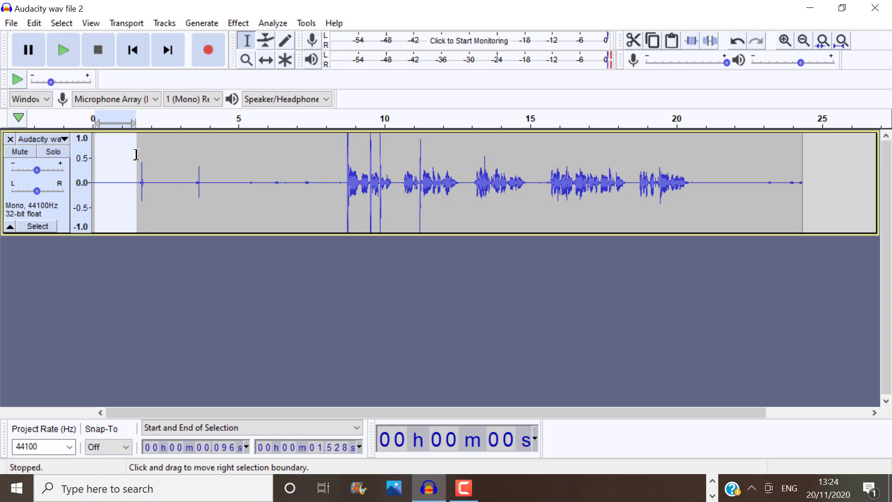
Play the opening stretch twice, then zoom in on the waveform three times.
{"action": "left_click", "coordinate": [65, 54]}
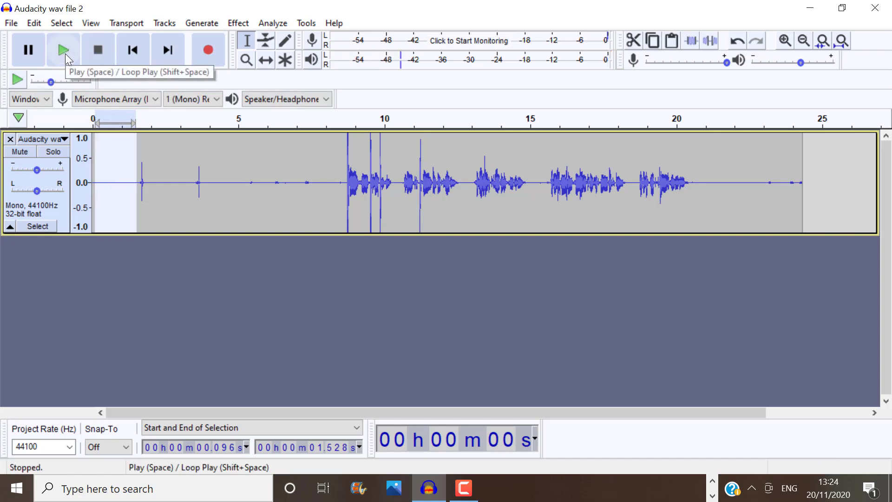
{"action": "left_click", "coordinate": [65, 54]}
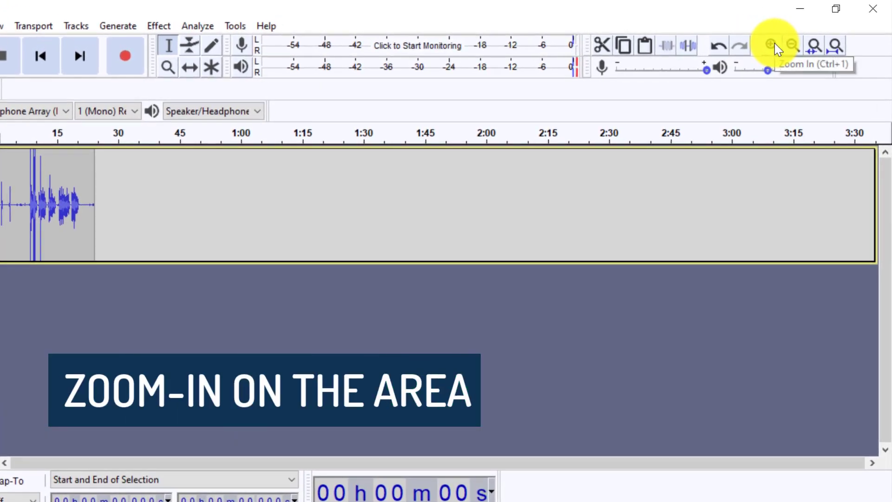
{"action": "left_click", "coordinate": [772, 45]}
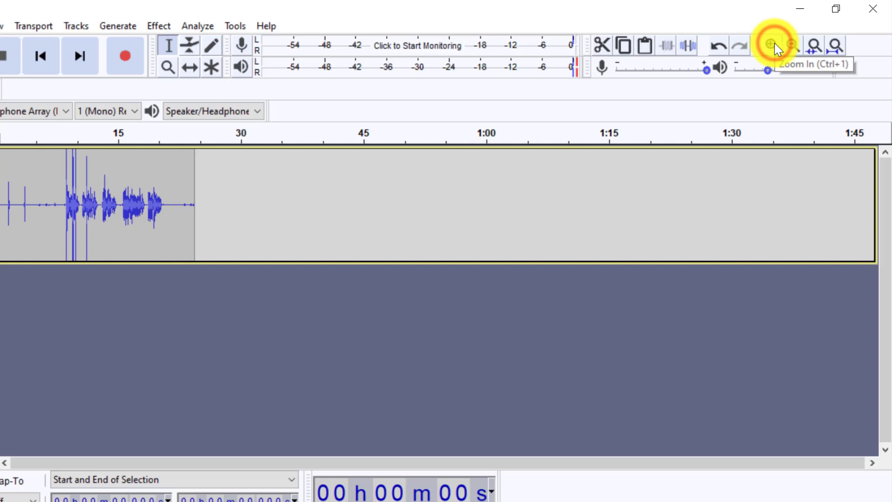
{"action": "left_click", "coordinate": [774, 43]}
{"action": "left_click", "coordinate": [774, 44]}
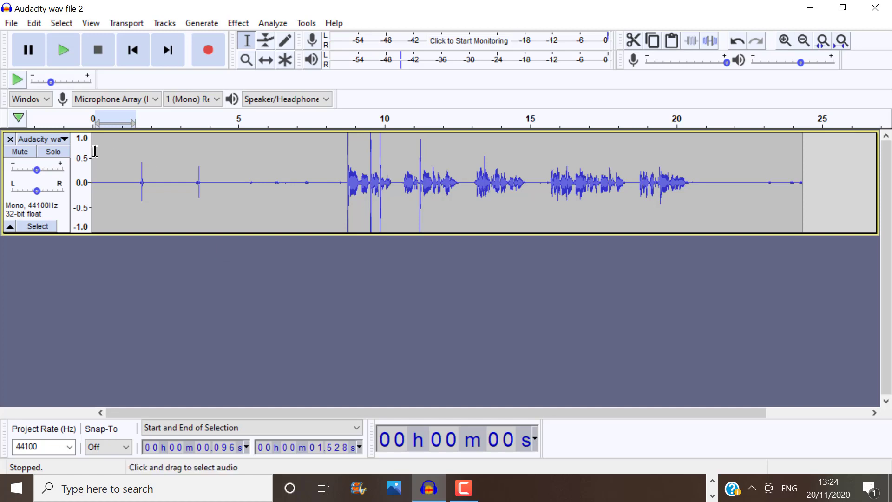
Select and audition the background noise from 0 to 1.242 seconds.
{"action": "left_click_drag", "start_coordinate": [93, 151], "coordinate": [134, 153]}
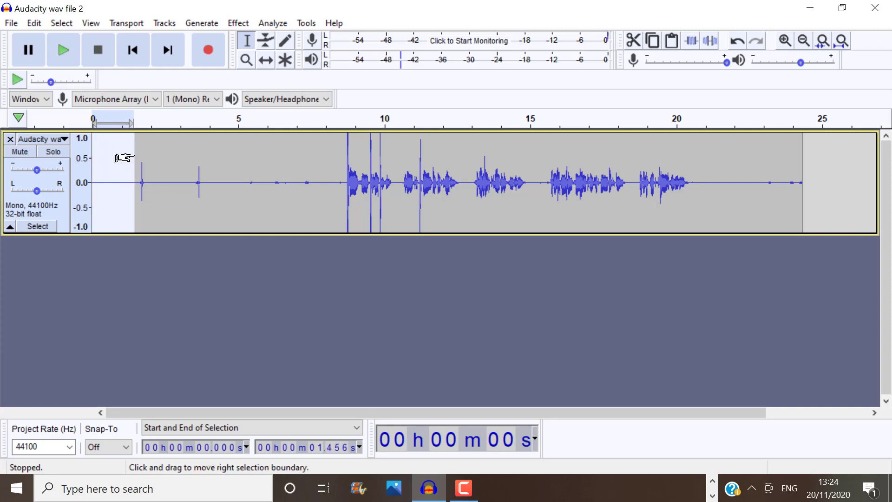
{"action": "left_click", "coordinate": [69, 51]}
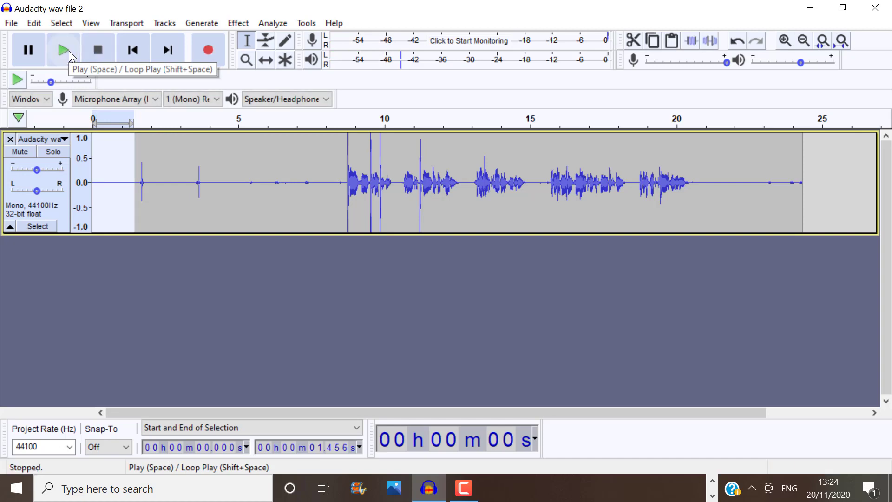
{"action": "left_click", "coordinate": [69, 51]}
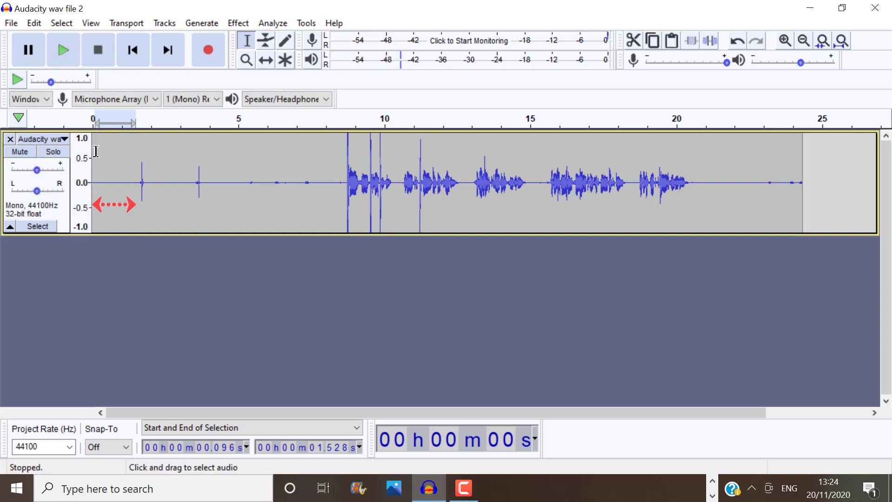
{"action": "left_click_drag", "start_coordinate": [93, 151], "coordinate": [134, 150]}
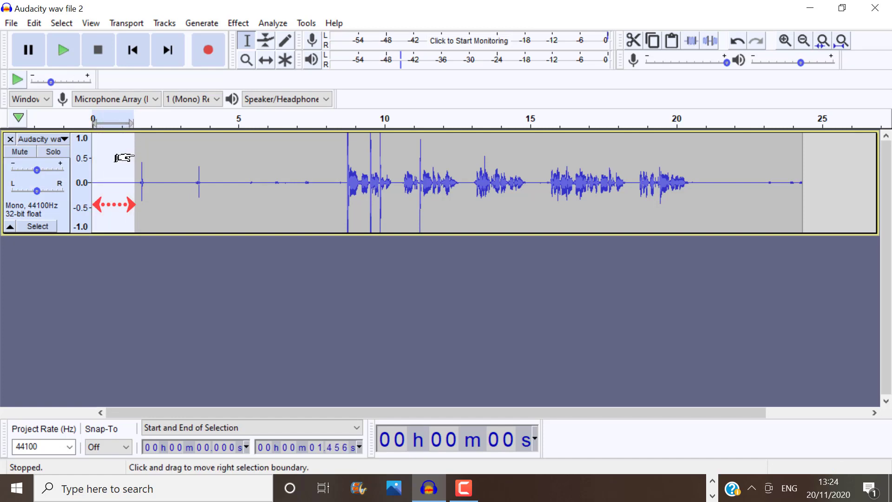
Audition the quiet opening selection, then capture it as the noise profile in Noise Reduction.
{"action": "left_click", "coordinate": [69, 51]}
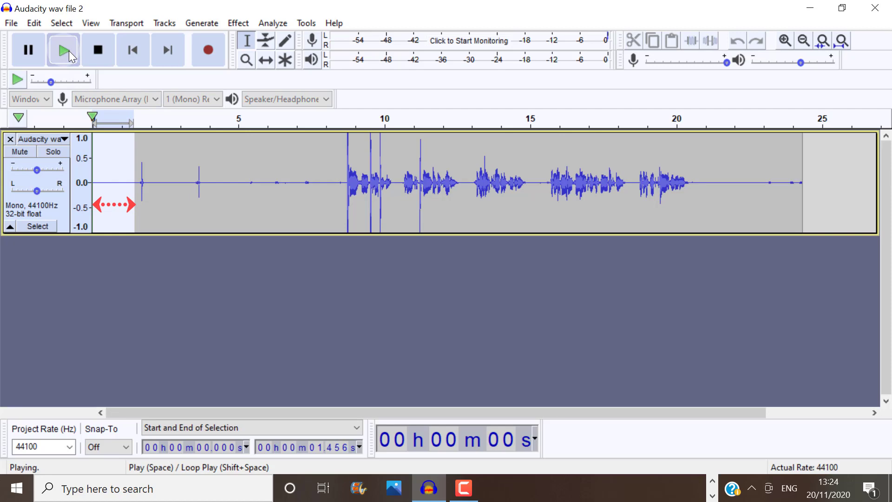
{"action": "left_click", "coordinate": [69, 51]}
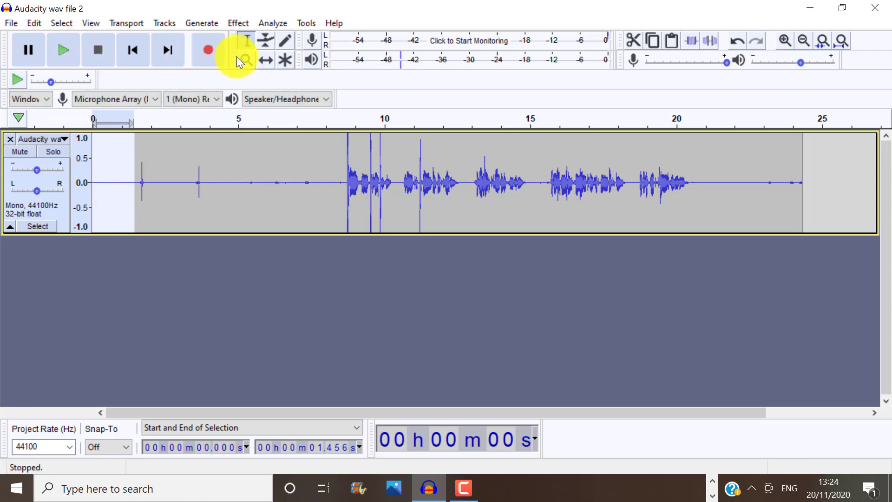
{"action": "left_click", "coordinate": [240, 23]}
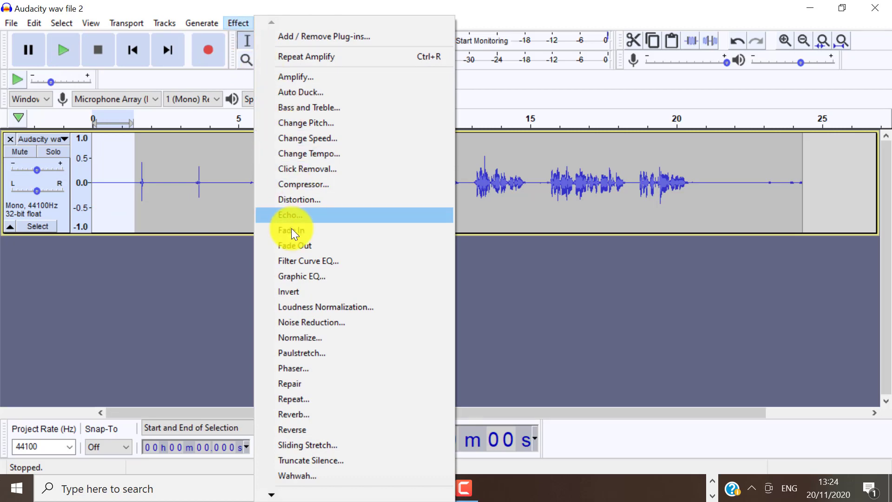
{"action": "left_click", "coordinate": [294, 321]}
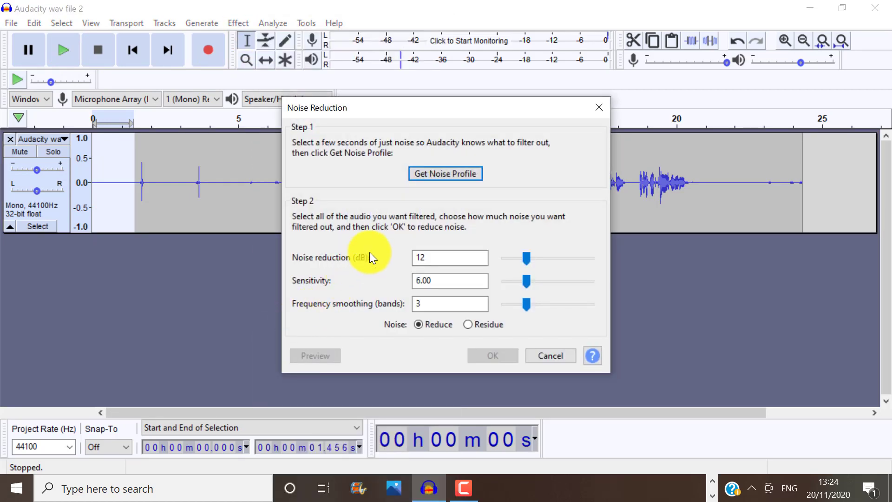
{"action": "left_click", "coordinate": [444, 175]}
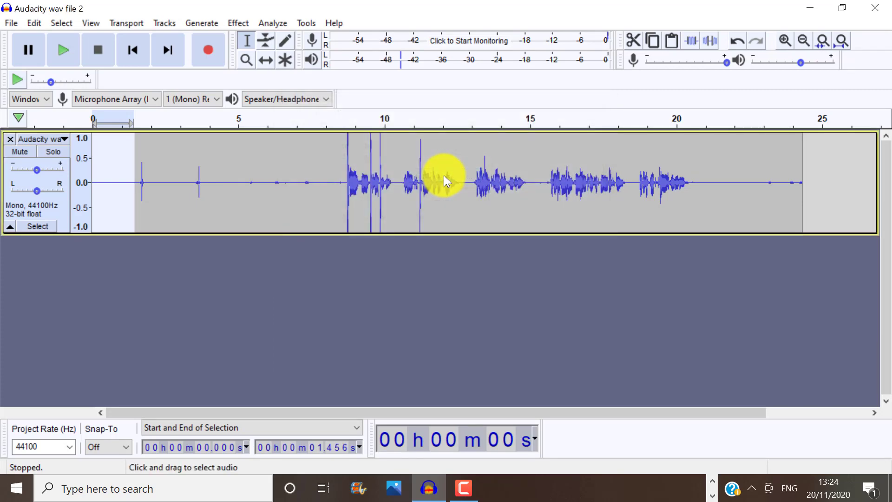
Select the whole clip and apply Noise Reduction: 12 dB, sensitivity 6.00, 3 smoothing bands.
{"action": "double_click", "coordinate": [363, 172]}
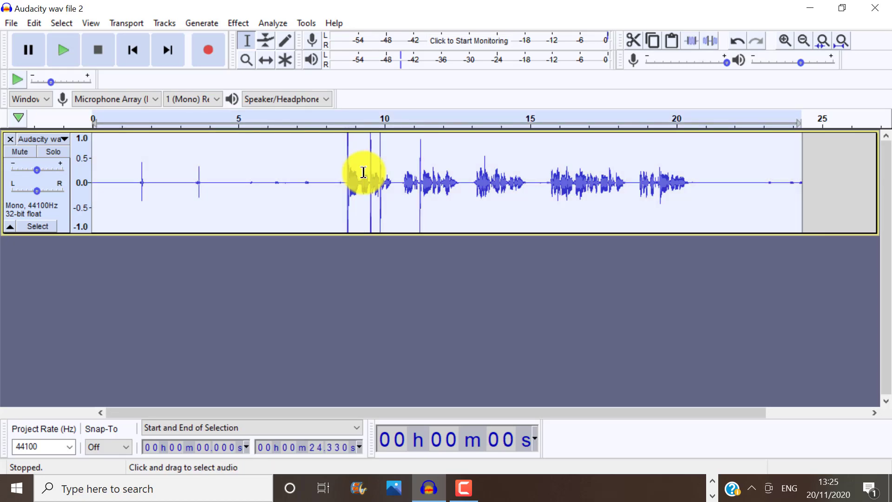
{"action": "left_click", "coordinate": [237, 23]}
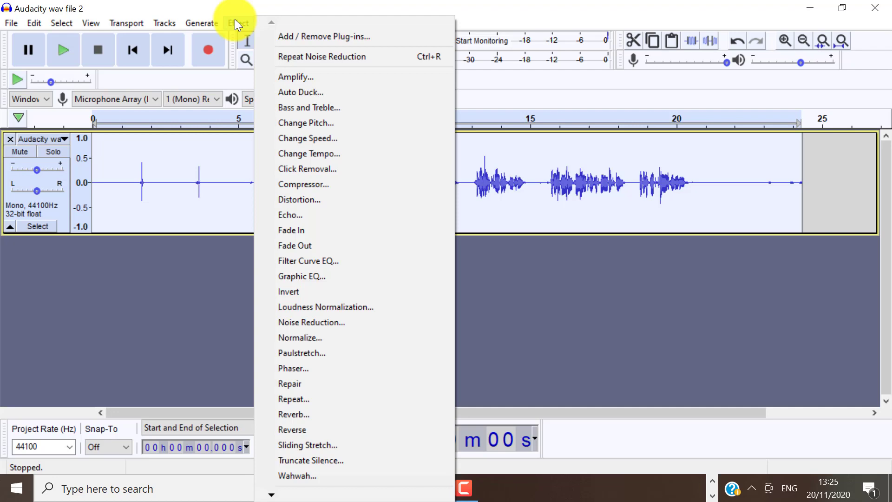
{"action": "left_click", "coordinate": [294, 321]}
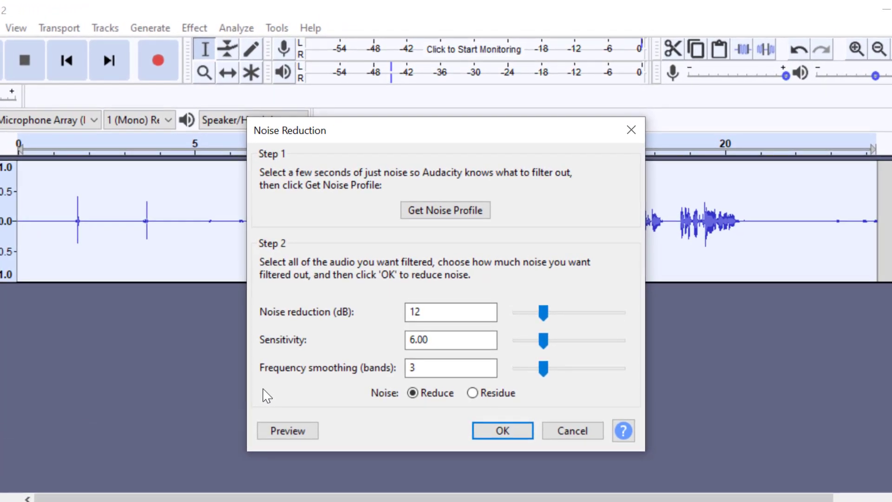
{"action": "left_click", "coordinate": [543, 343]}
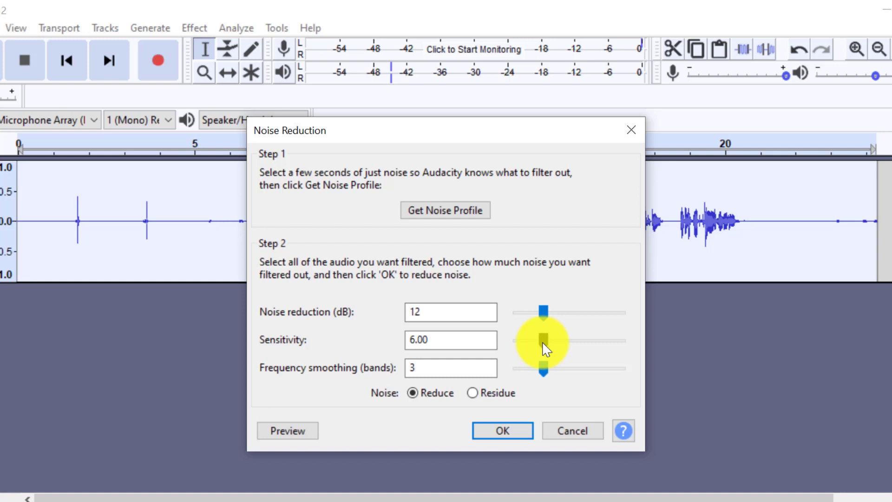
{"action": "left_click_drag", "start_coordinate": [543, 343], "coordinate": [539, 342]}
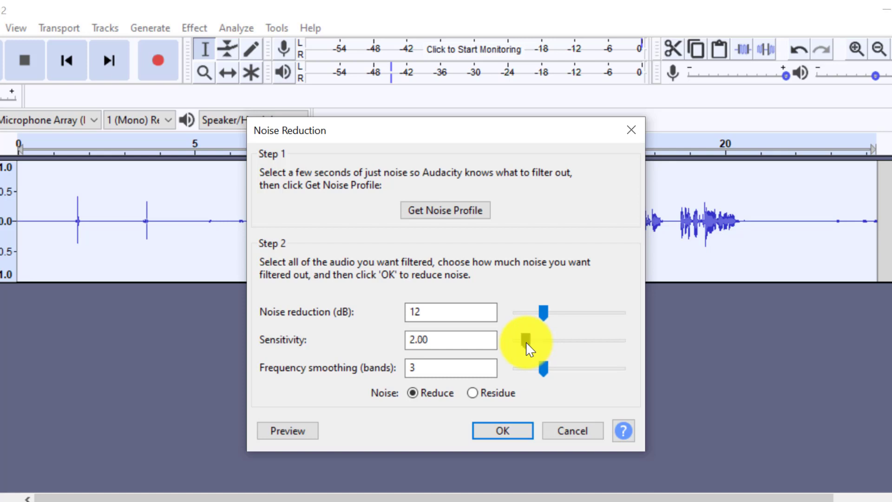
{"action": "left_click_drag", "start_coordinate": [528, 346], "coordinate": [544, 346]}
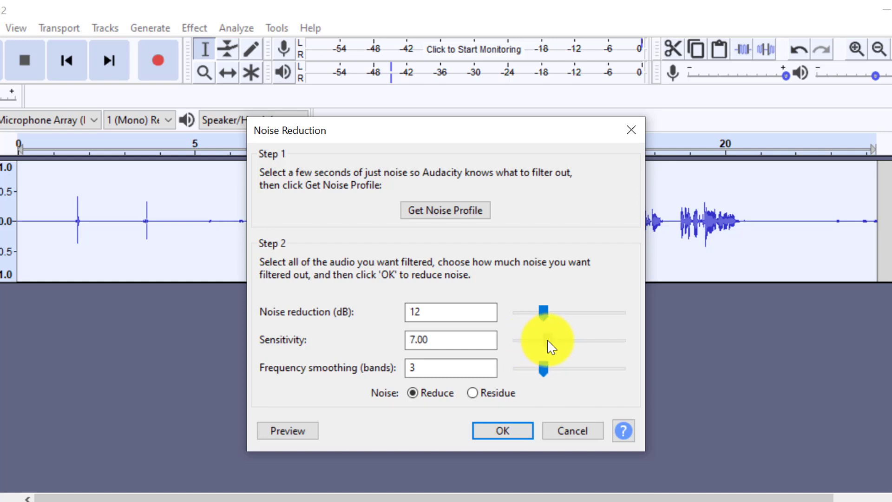
{"action": "left_click_drag", "start_coordinate": [554, 340], "coordinate": [563, 341]}
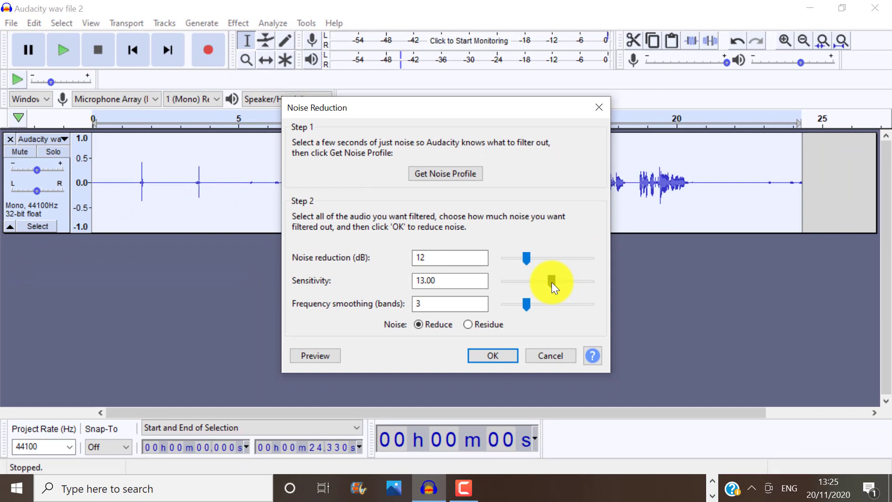
{"action": "left_click_drag", "start_coordinate": [575, 342], "coordinate": [569, 342]}
{"action": "left_click_drag", "start_coordinate": [547, 281], "coordinate": [528, 280]}
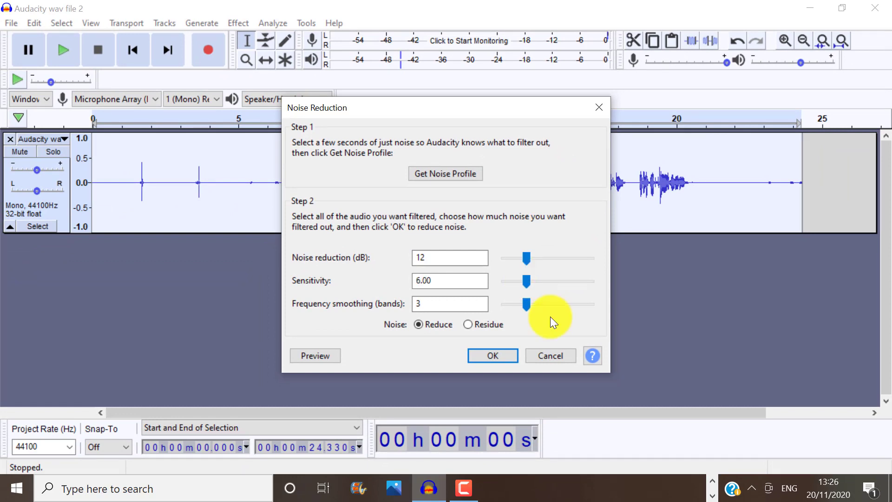
{"action": "left_click", "coordinate": [504, 355]}
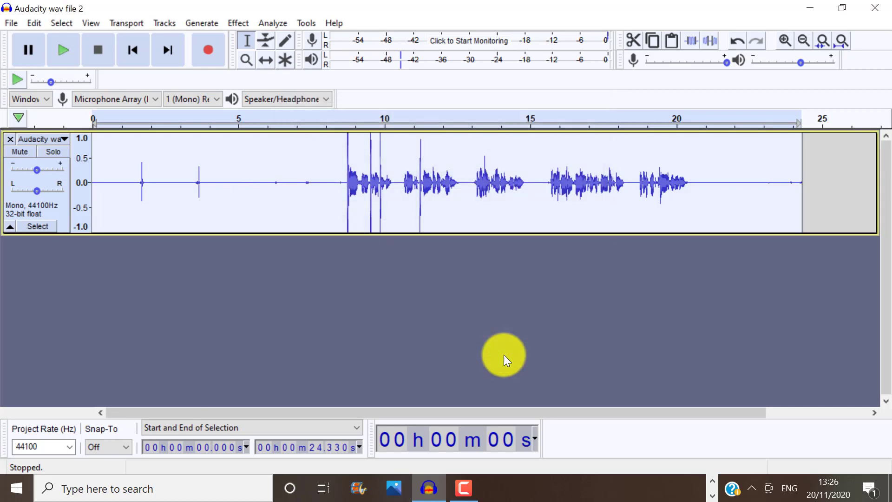
Play the noise-reduced audio from about 1.1 seconds, restart once, then stop.
{"action": "left_click", "coordinate": [63, 49]}
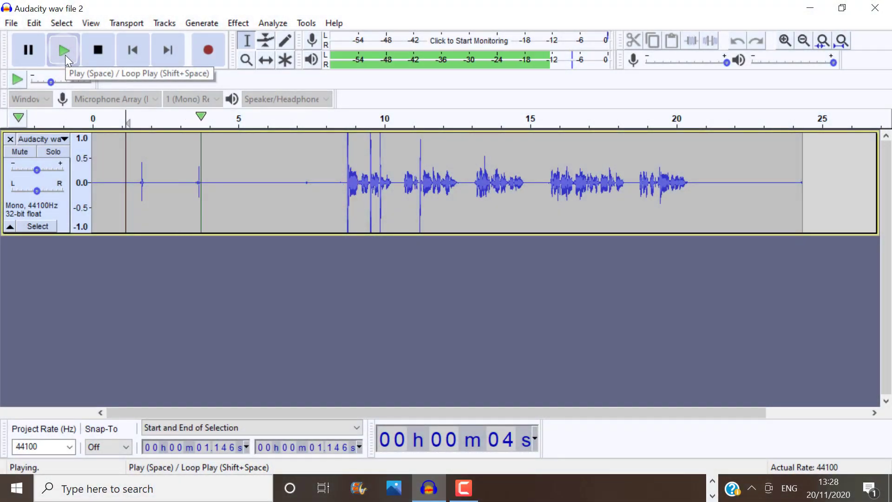
{"action": "left_click", "coordinate": [66, 46]}
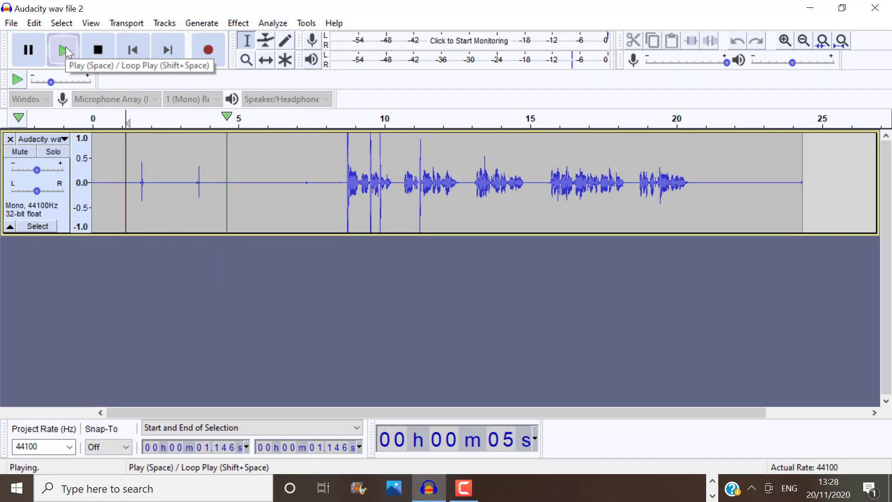
{"action": "left_click", "coordinate": [102, 51]}
Audition and silence the 3.390–8.643 s stretch, then select 1.242–2.053 s around the earlier click.
{"action": "left_click_drag", "start_coordinate": [130, 176], "coordinate": [156, 176]}
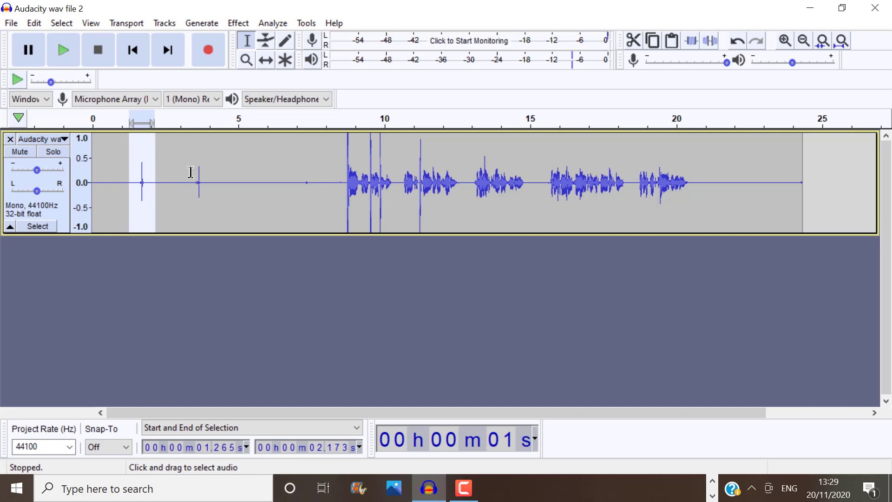
{"action": "left_click_drag", "start_coordinate": [191, 172], "coordinate": [343, 179]}
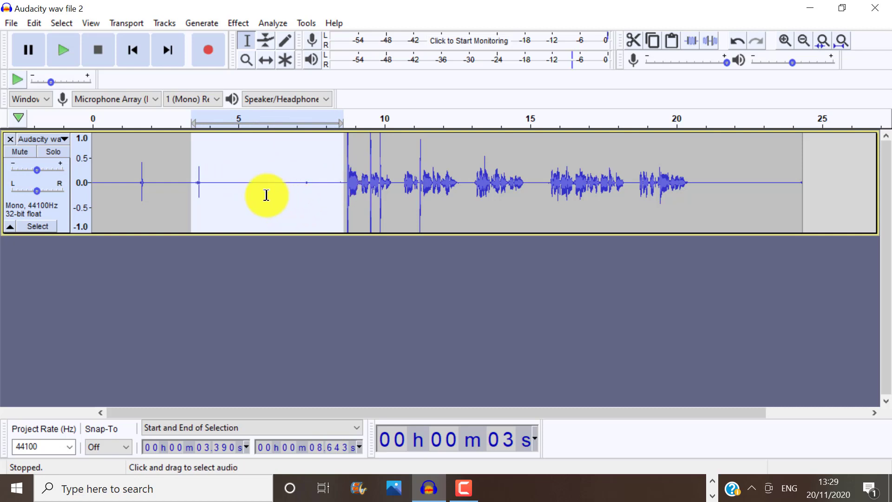
{"action": "left_click", "coordinate": [72, 53]}
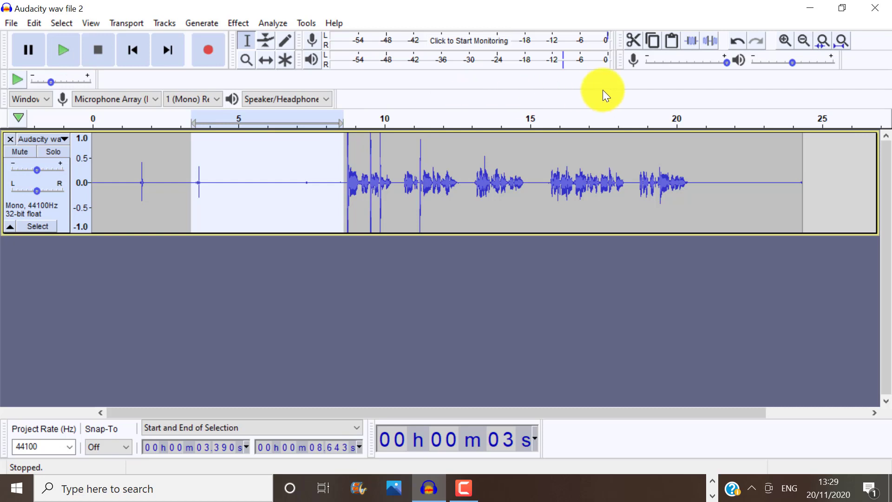
{"action": "left_click", "coordinate": [714, 40]}
{"action": "left_click_drag", "start_coordinate": [129, 175], "coordinate": [153, 175]}
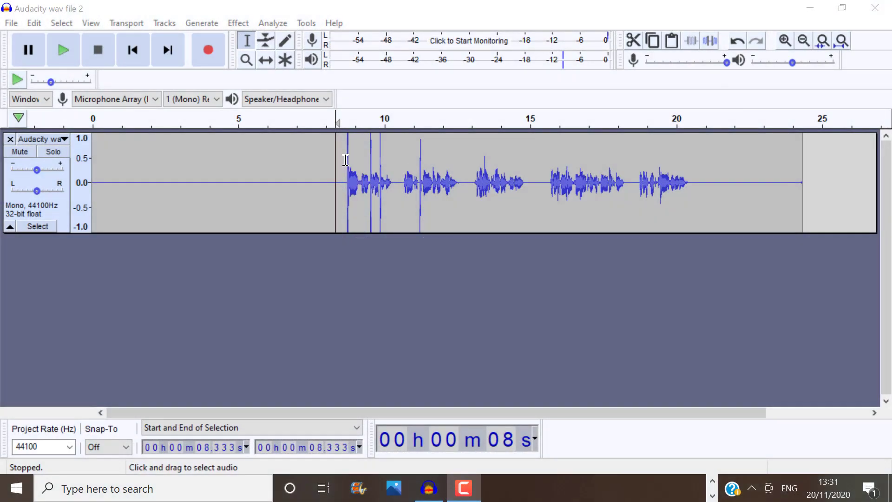
Zoom in four levels on the first P word near 8.7 seconds.
{"action": "left_click", "coordinate": [346, 159]}
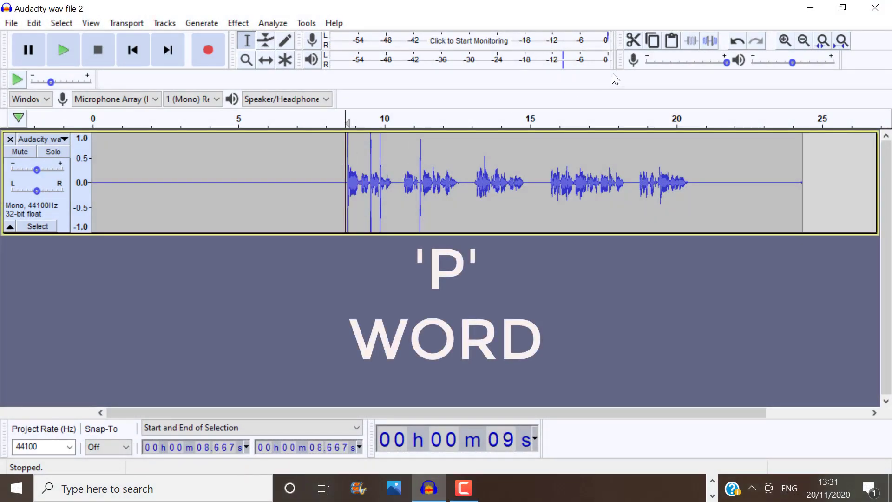
{"action": "left_click", "coordinate": [783, 41]}
{"action": "left_click", "coordinate": [783, 41]}
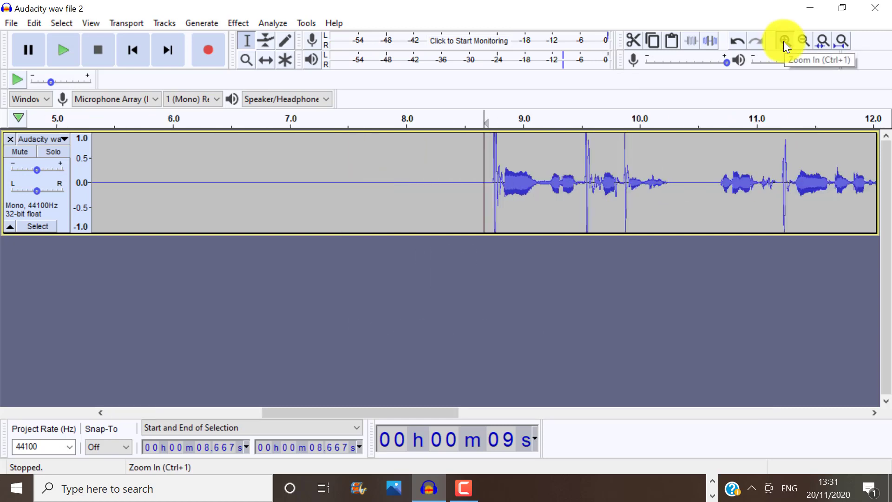
{"action": "left_click", "coordinate": [783, 41]}
{"action": "left_click", "coordinate": [784, 41]}
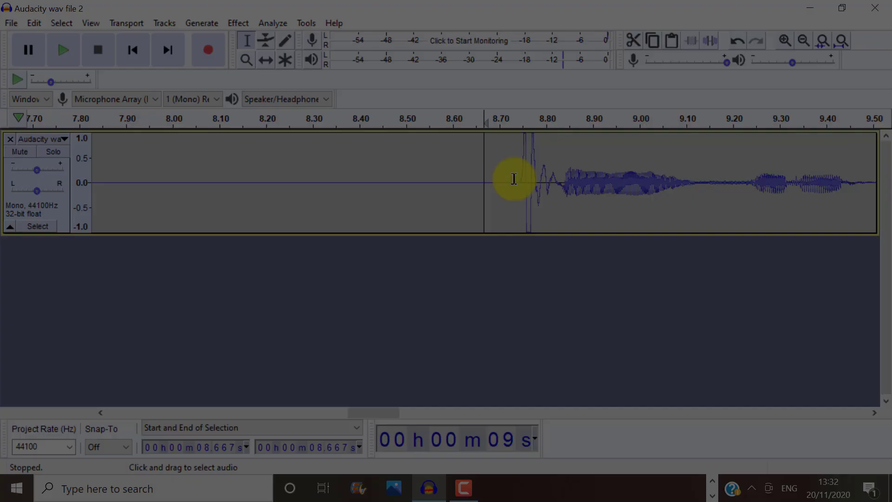
Audition the plosive spikes near 8.74, 9.53 and 9.86 s, ending with 8.739–8.822 s selected.
{"action": "left_click_drag", "start_coordinate": [175, 159], "coordinate": [214, 159]}
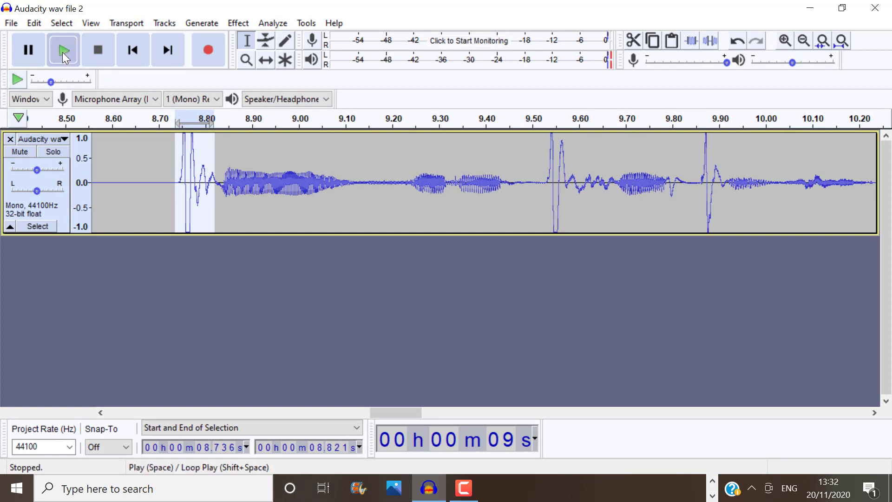
{"action": "left_click", "coordinate": [62, 52]}
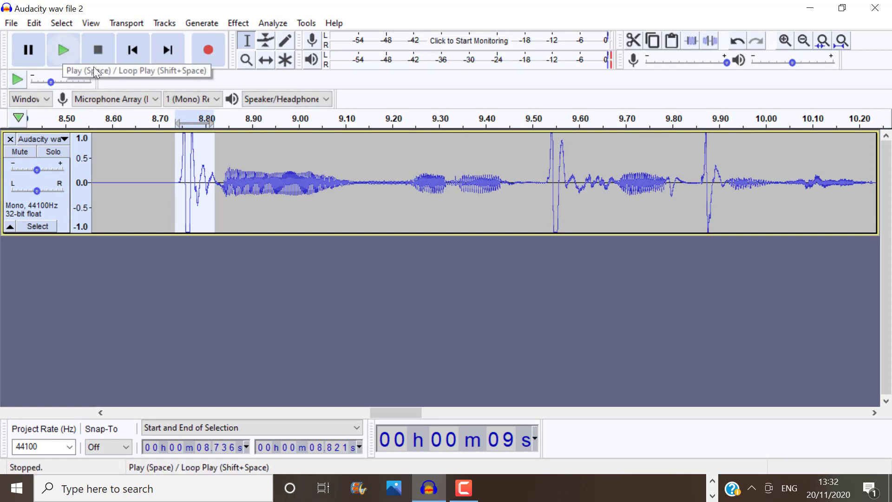
{"action": "left_click_drag", "start_coordinate": [544, 160], "coordinate": [608, 159]}
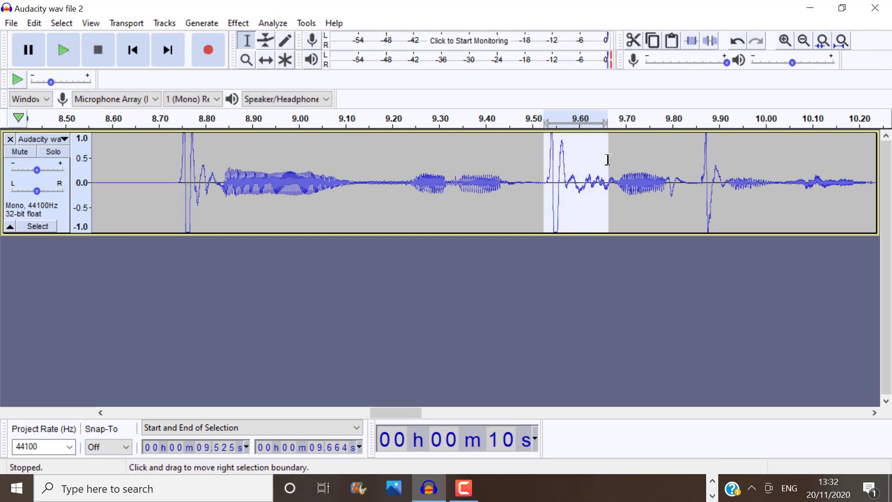
{"action": "left_click", "coordinate": [66, 59]}
{"action": "left_click_drag", "start_coordinate": [701, 160], "coordinate": [725, 160]}
{"action": "left_click", "coordinate": [66, 50]}
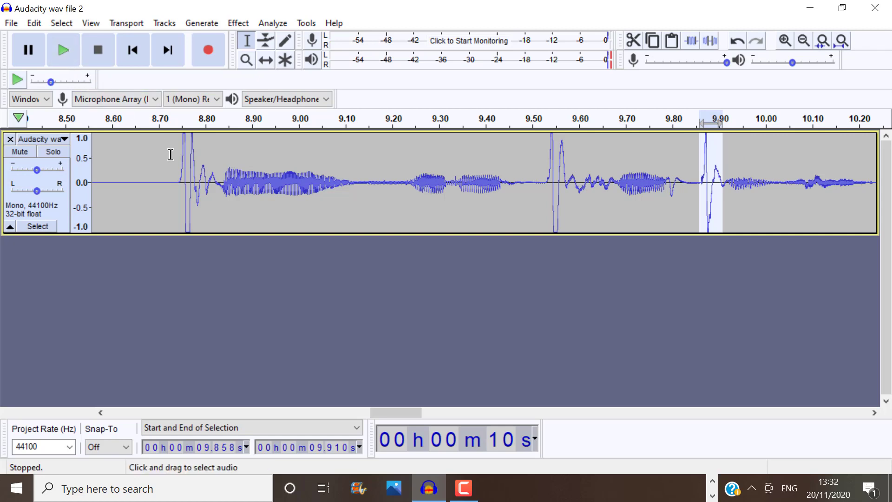
{"action": "left_click_drag", "start_coordinate": [177, 163], "coordinate": [214, 166]}
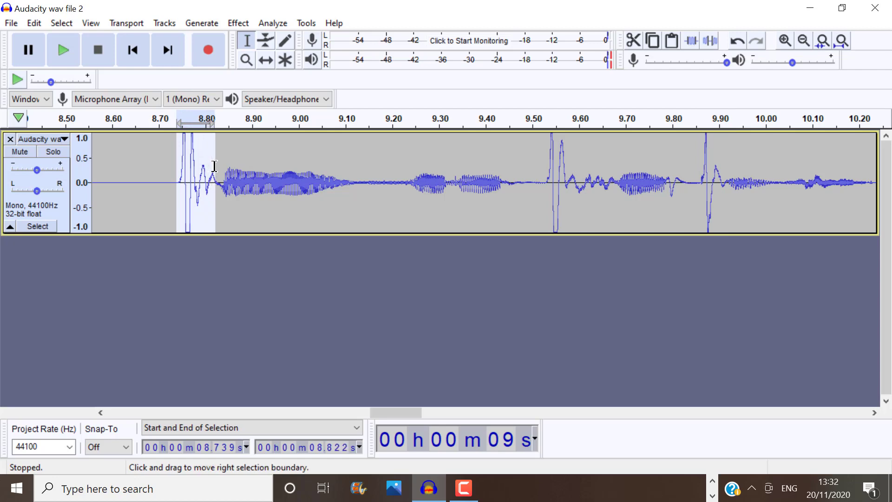
Fade In the plosive burst near 9.6 seconds, zooming in and repeating the fade to soften it.
{"action": "left_click", "coordinate": [236, 24]}
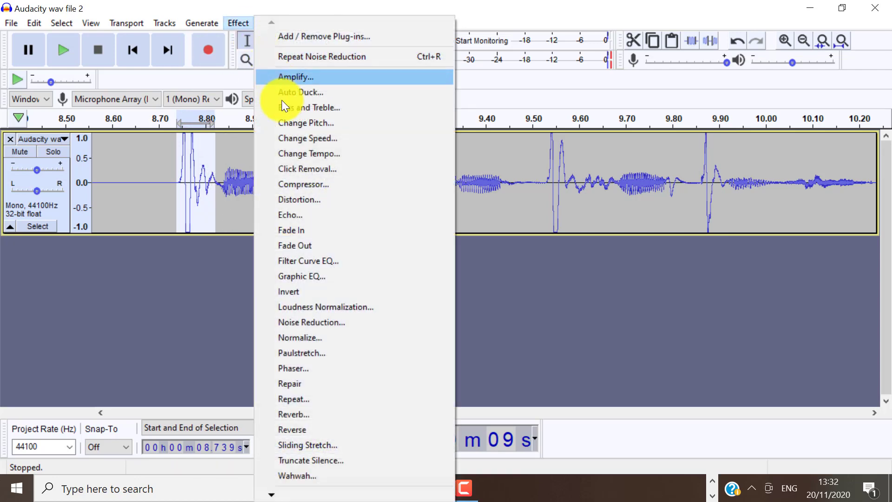
{"action": "left_click", "coordinate": [296, 231]}
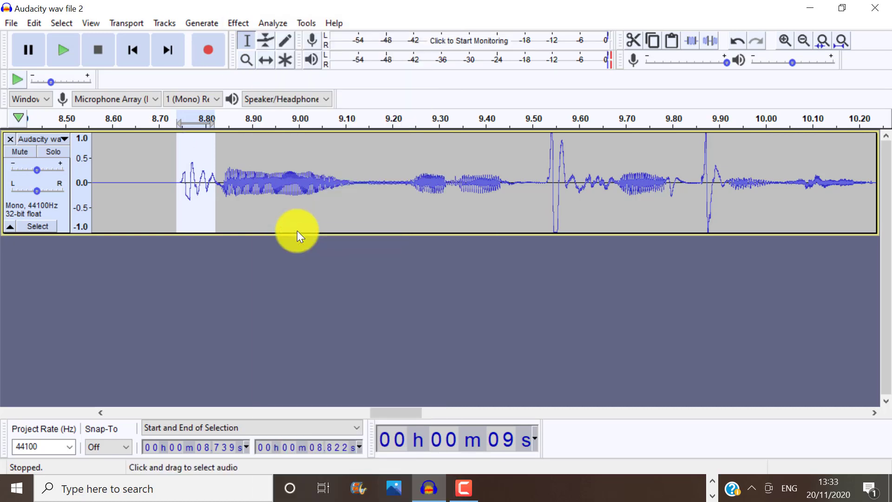
{"action": "left_click_drag", "start_coordinate": [397, 412], "coordinate": [386, 412]}
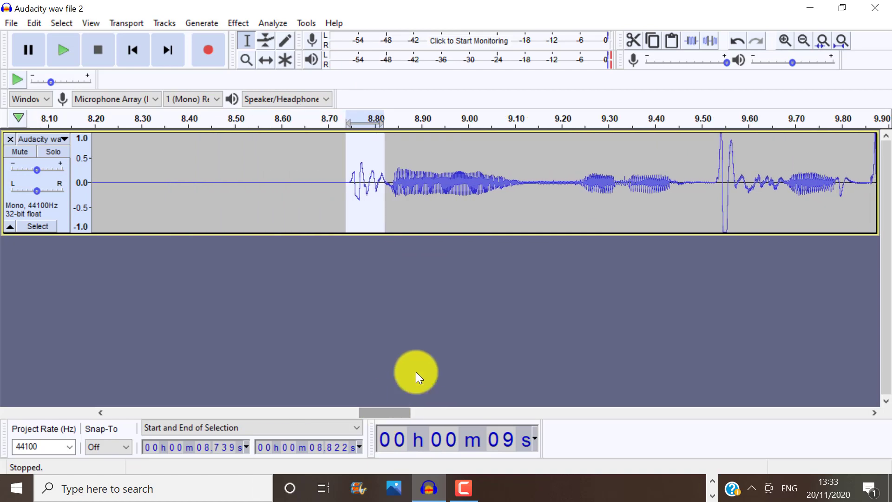
{"action": "left_click", "coordinate": [789, 39]}
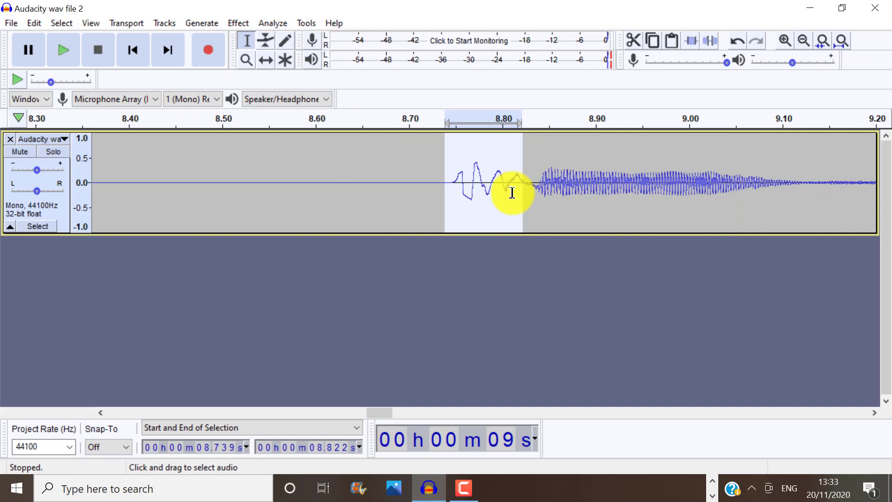
{"action": "key", "text": "ctrl+3"}
{"action": "key", "text": "ctrl+r"}
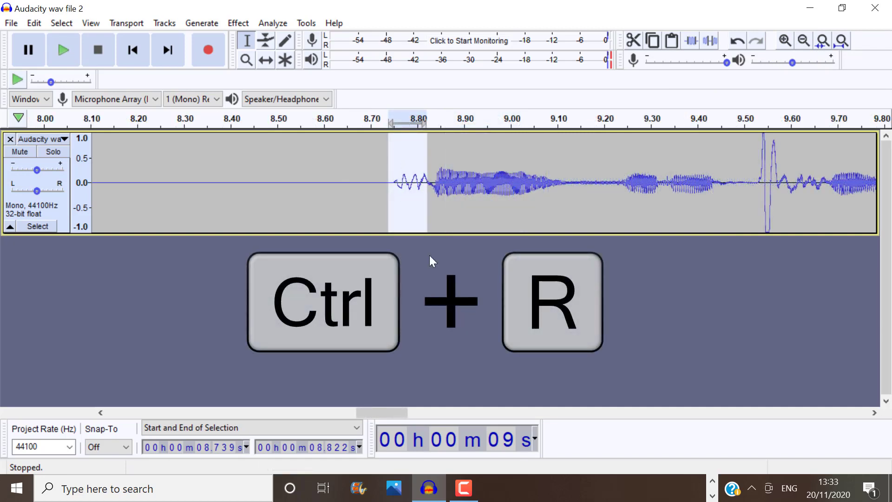
{"action": "key", "text": "ctrl+r"}
Play the softened burst several times to check it.
{"action": "left_click", "coordinate": [66, 54]}
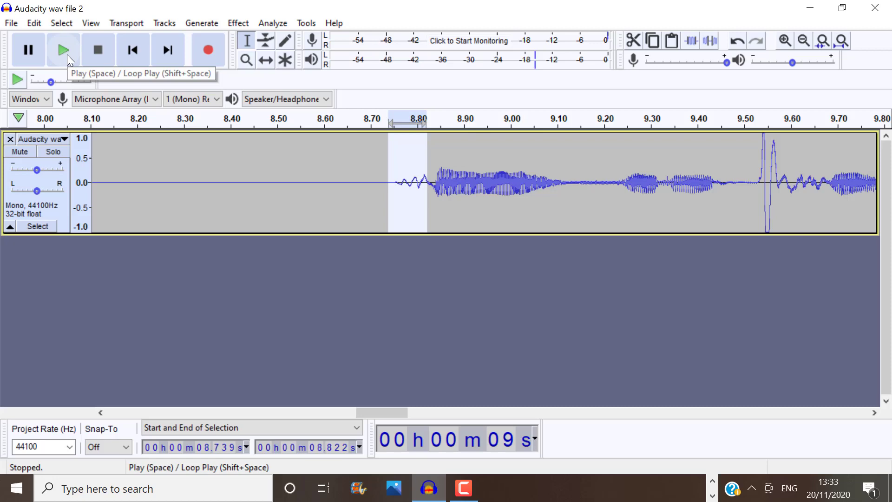
{"action": "left_click", "coordinate": [67, 54]}
{"action": "left_click", "coordinate": [67, 54]}
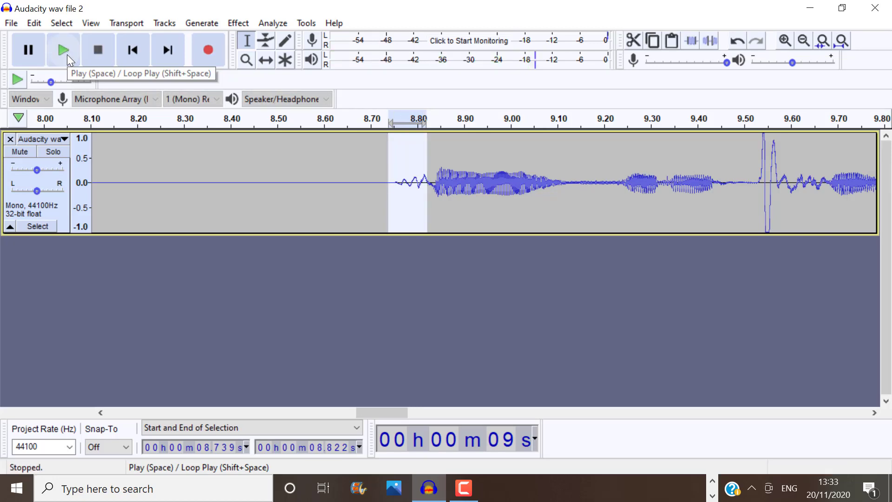
Fade down the spikes around 9.86–9.91 seconds, then play back the edited passage and stop.
{"action": "scroll", "coordinate": [418, 232], "scroll_direction": "right", "scroll_amount": 3}
{"action": "left_click_drag", "start_coordinate": [471, 154], "coordinate": [534, 153]}
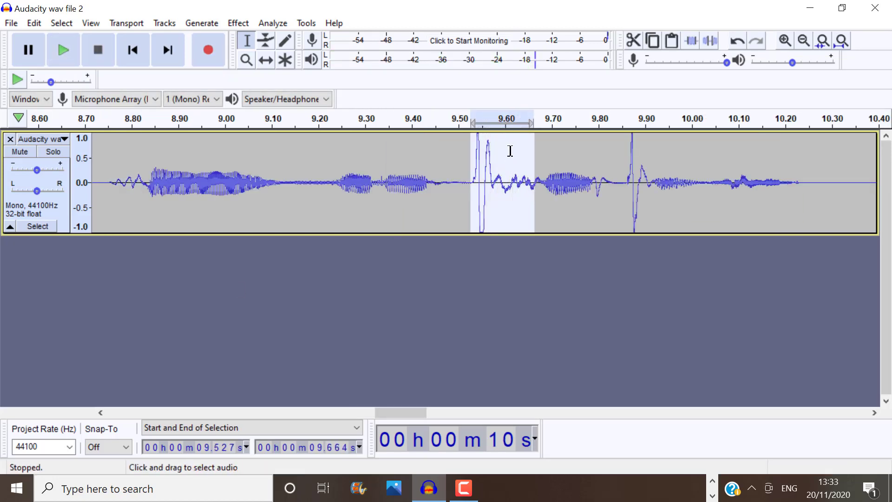
{"action": "left_click", "coordinate": [238, 23]}
{"action": "left_click", "coordinate": [295, 229]}
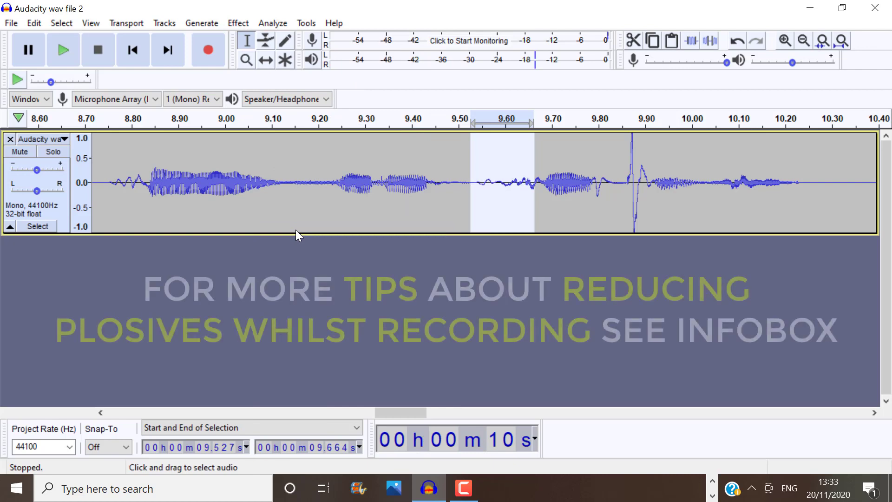
{"action": "left_click_drag", "start_coordinate": [626, 176], "coordinate": [651, 172]}
{"action": "key", "text": "ctrl+r"}
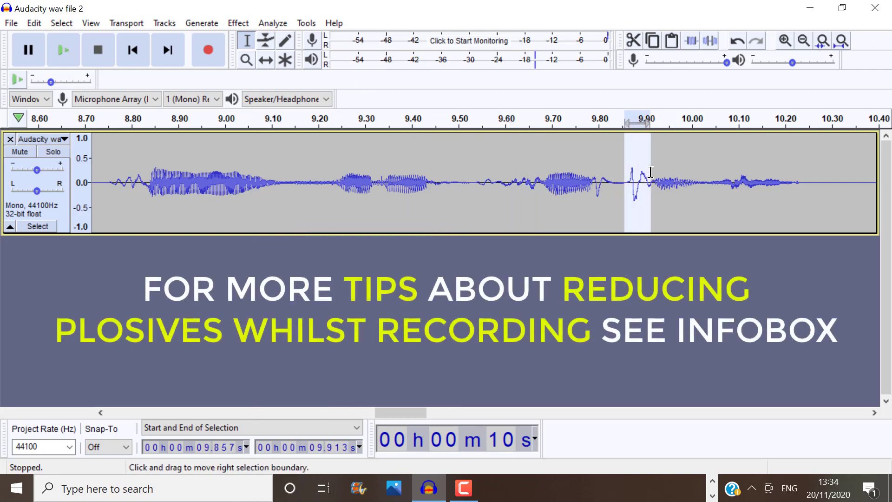
{"action": "left_click", "coordinate": [63, 49]}
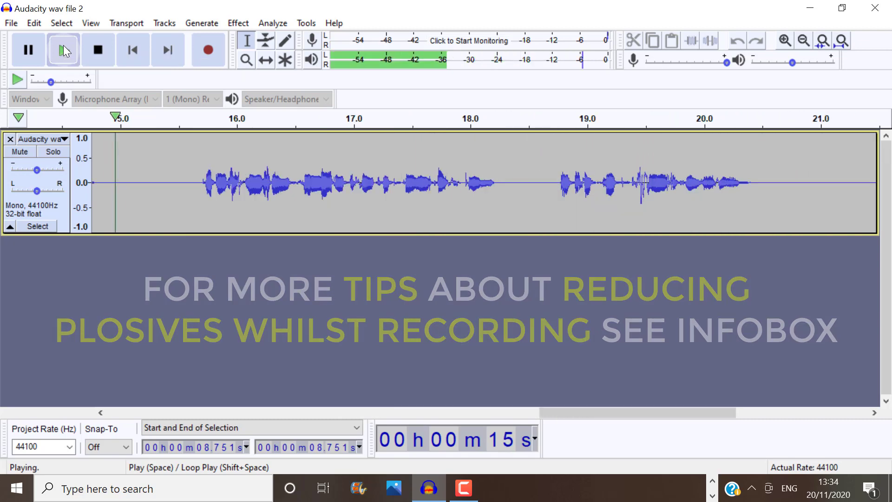
{"action": "left_click", "coordinate": [88, 49]}
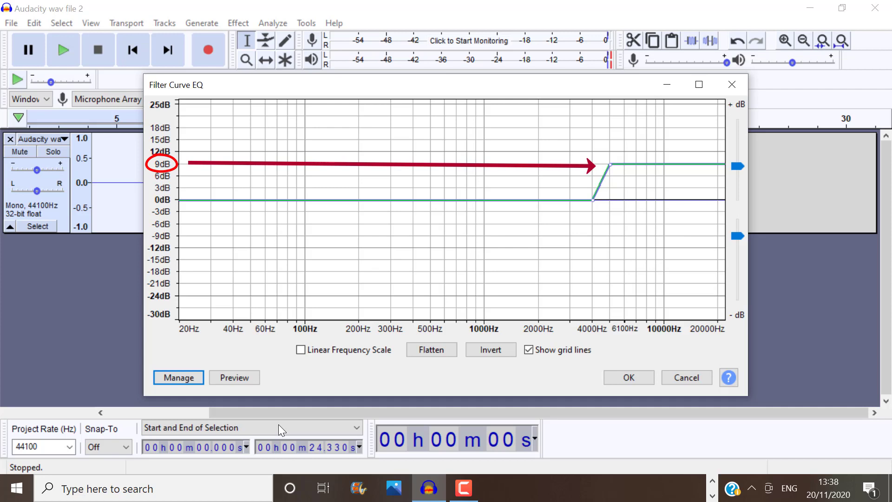
Load the Bass Boost preset curve and lower its 100 Hz boost to about 3 dB.
{"action": "left_click", "coordinate": [188, 382]}
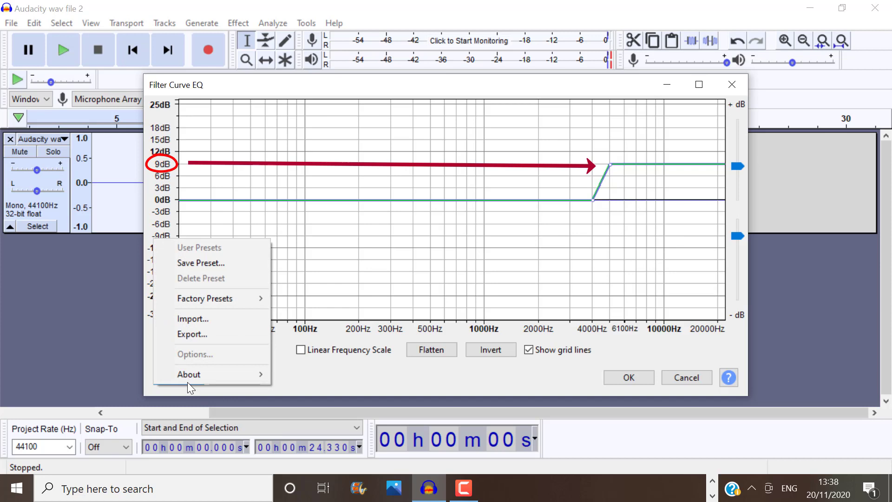
{"action": "mouse_move", "coordinate": [231, 300]}
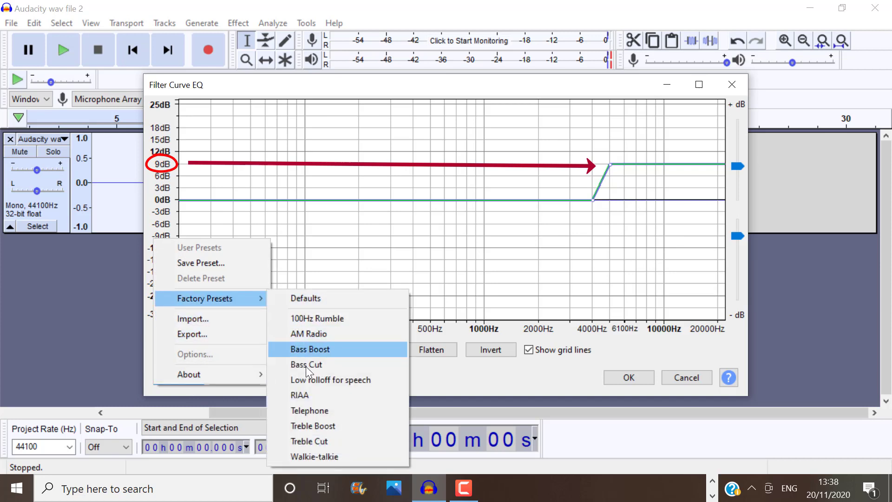
{"action": "left_click", "coordinate": [308, 349]}
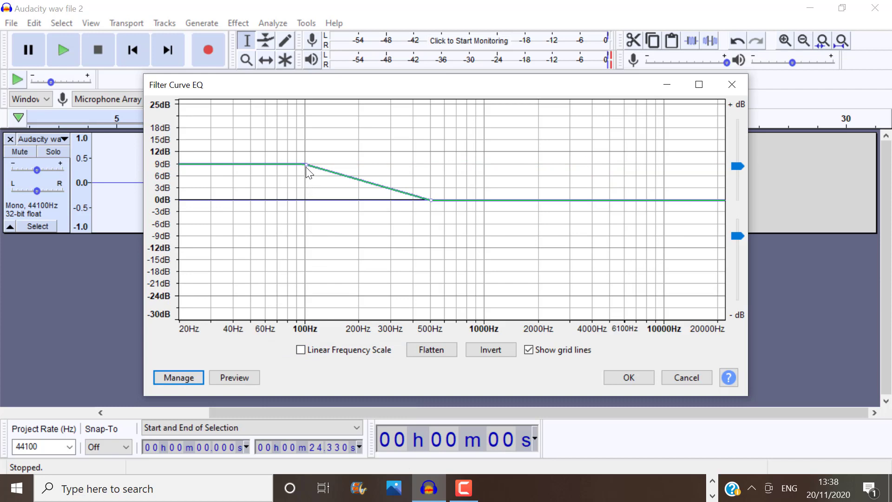
{"action": "left_click_drag", "start_coordinate": [306, 165], "coordinate": [304, 187]}
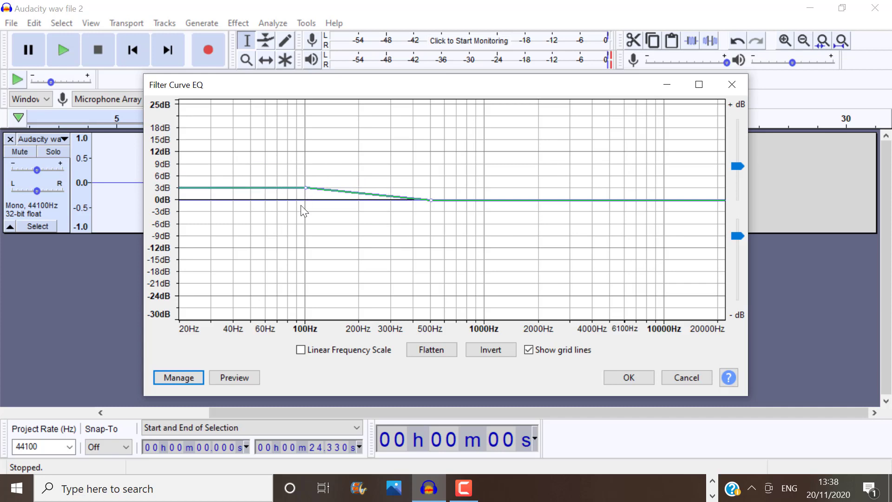
Load the Treble Boost preset curve and lower its shelf level to about +3 dB.
{"action": "left_click", "coordinate": [179, 377]}
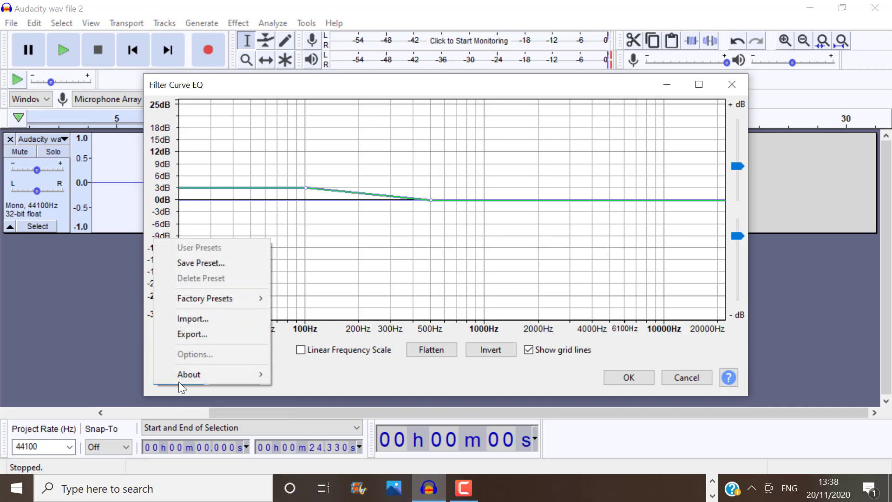
{"action": "mouse_move", "coordinate": [223, 300]}
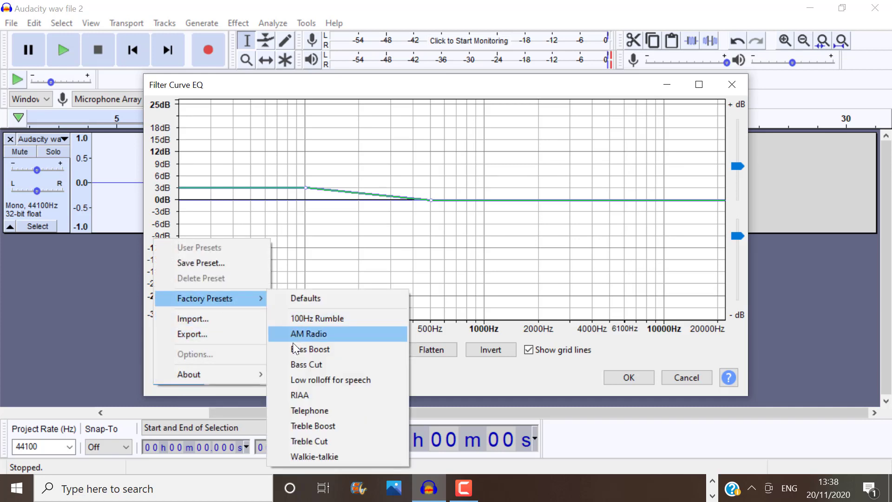
{"action": "left_click", "coordinate": [301, 426]}
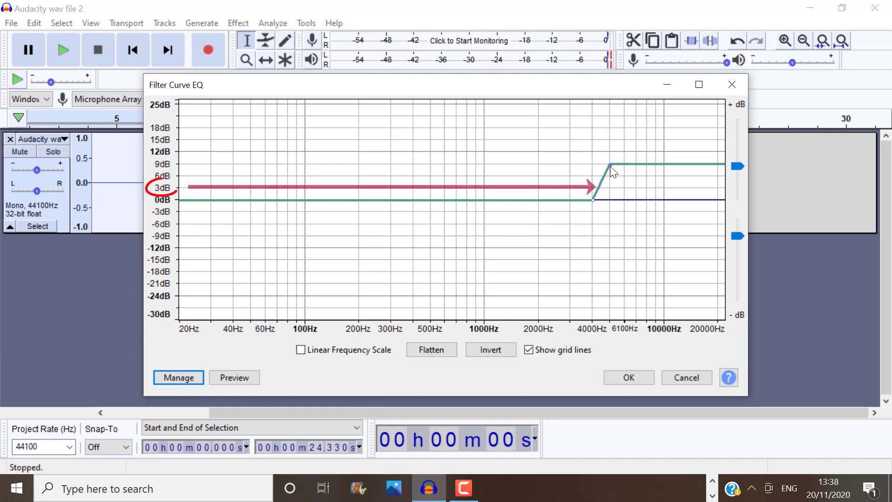
{"action": "left_click_drag", "start_coordinate": [610, 168], "coordinate": [610, 188]}
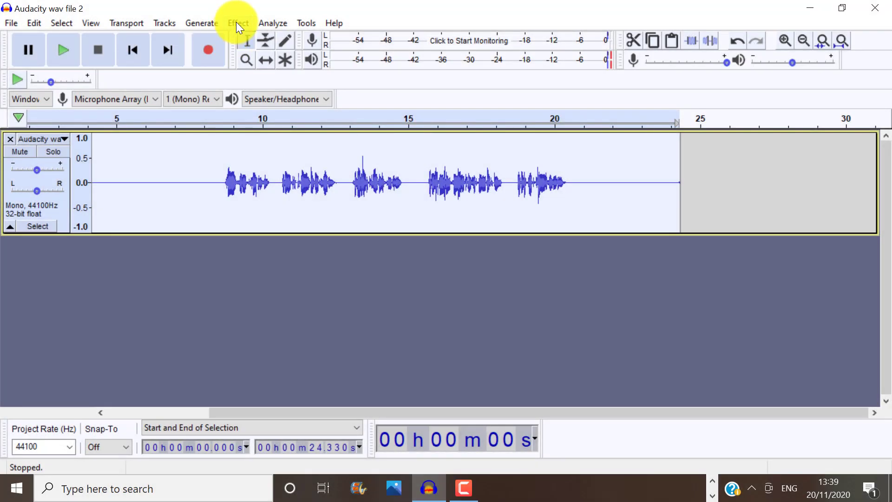
Apply a Filter Curve EQ Bass Boost at 3 dB near 100 Hz, with a 0 dB point at 60 Hz.
{"action": "left_click", "coordinate": [237, 23]}
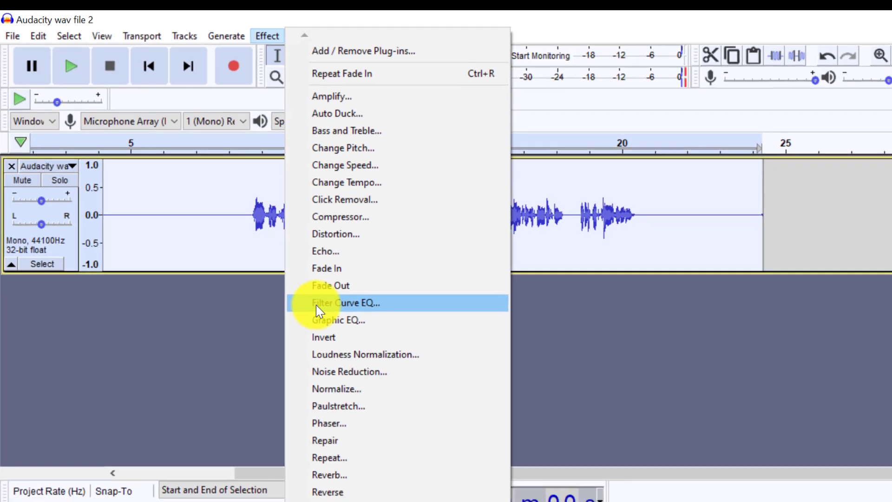
{"action": "left_click", "coordinate": [334, 322]}
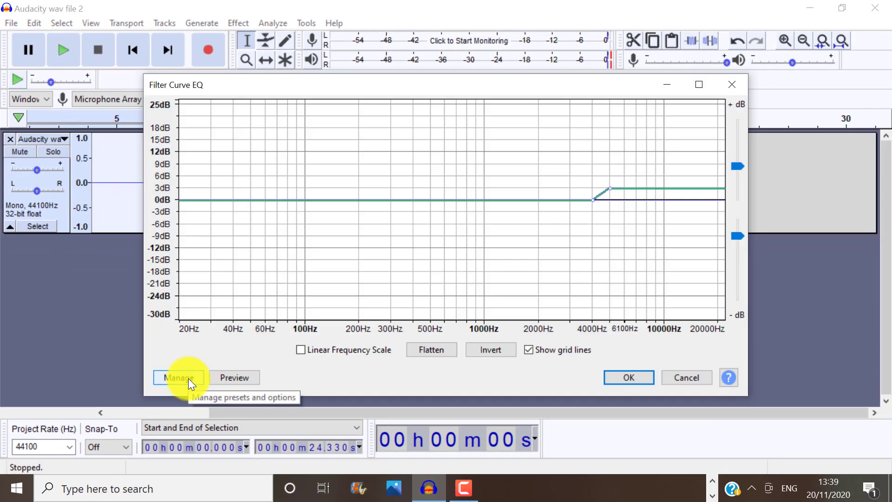
{"action": "left_click", "coordinate": [188, 378]}
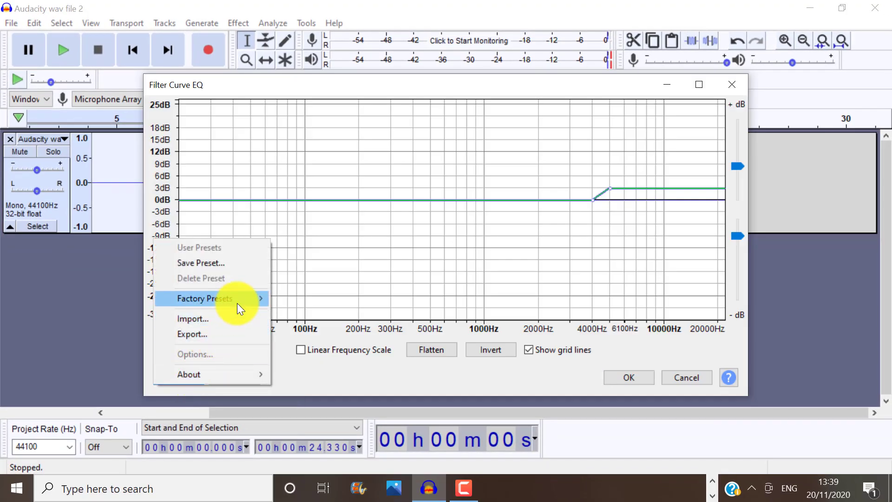
{"action": "mouse_move", "coordinate": [237, 300]}
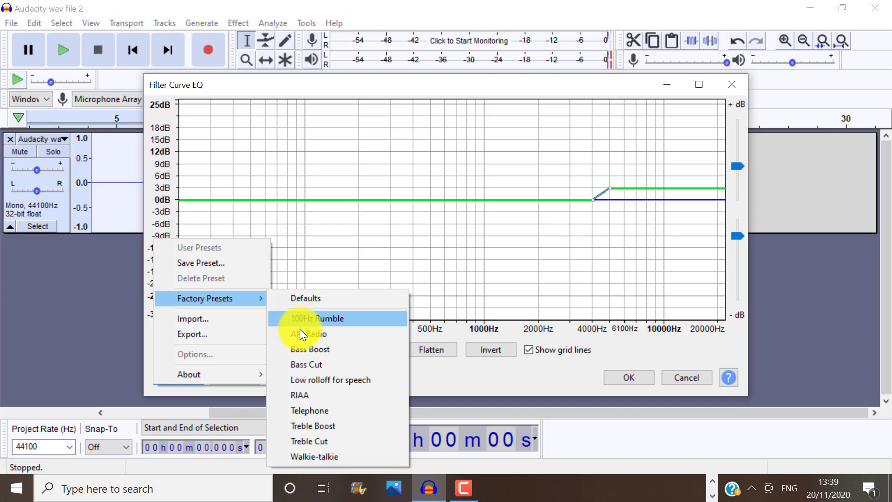
{"action": "left_click", "coordinate": [300, 348]}
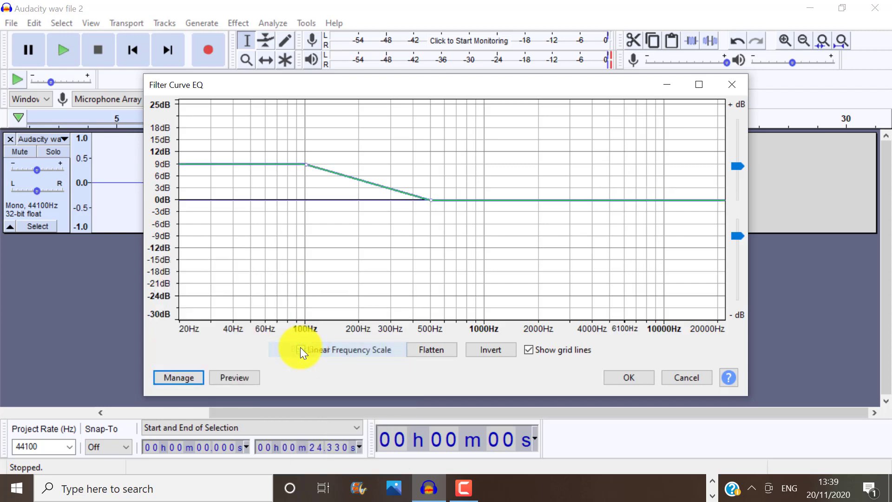
{"action": "left_click_drag", "start_coordinate": [305, 166], "coordinate": [304, 187]}
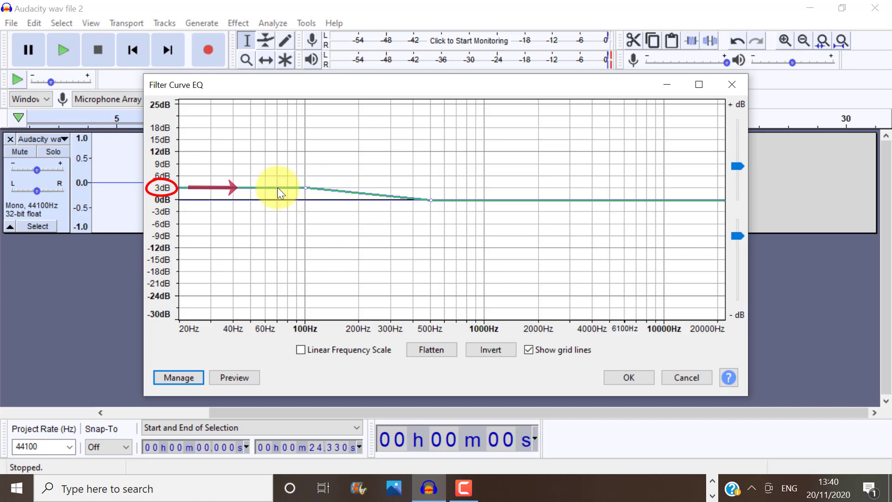
{"action": "mouse_move", "coordinate": [278, 188]}
{"action": "left_mouse_down"}
{"action": "mouse_move", "coordinate": [277, 197]}
{"action": "mouse_move", "coordinate": [249, 202]}
{"action": "mouse_move", "coordinate": [251, 251]}
{"action": "mouse_move", "coordinate": [218, 248]}
{"action": "mouse_move", "coordinate": [231, 320]}
{"action": "left_mouse_up"}
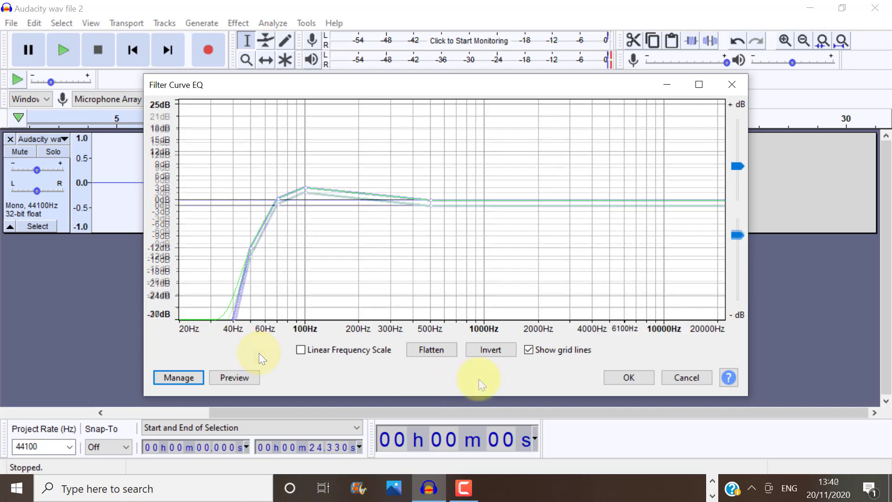
{"action": "left_click", "coordinate": [632, 377]}
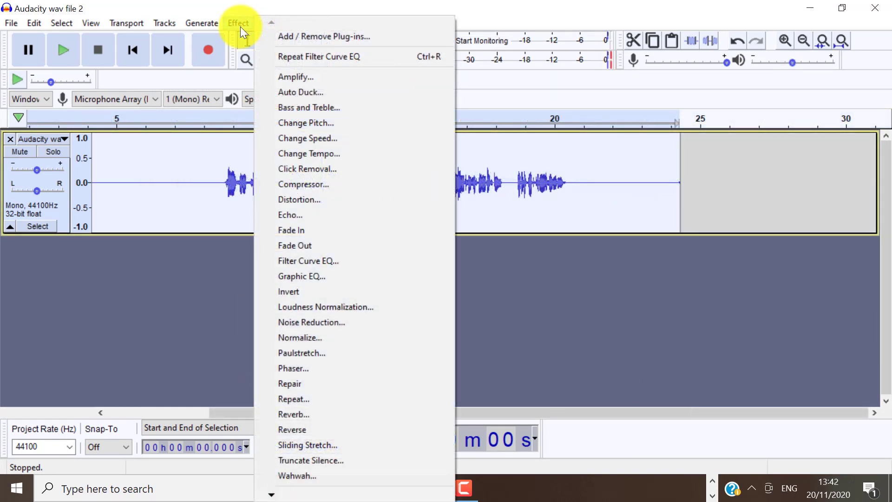
Load the Treble Boost preset in Filter Curve EQ and lower its shelf to about 3 dB.
{"action": "left_click", "coordinate": [302, 261]}
{"action": "left_click", "coordinate": [187, 378]}
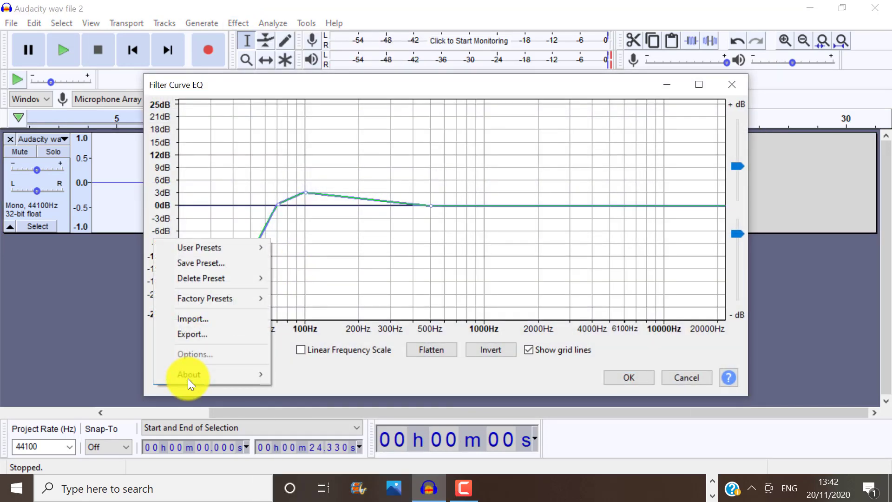
{"action": "mouse_move", "coordinate": [217, 300]}
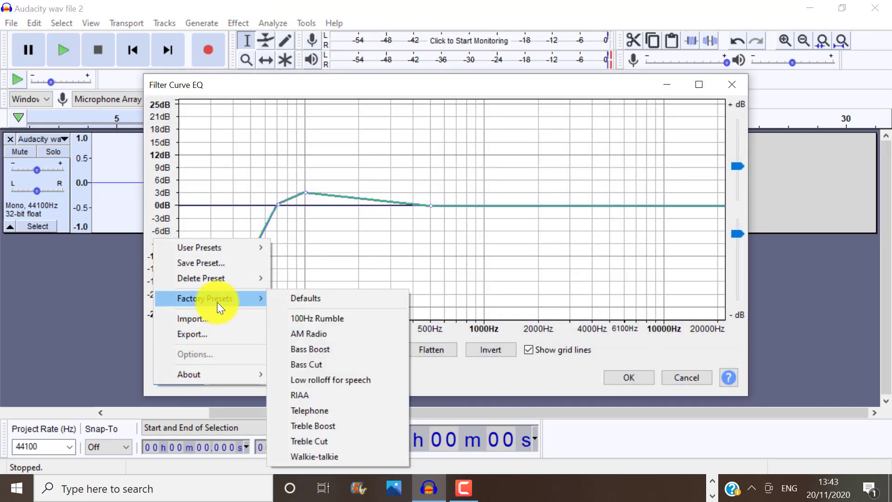
{"action": "left_click", "coordinate": [296, 426]}
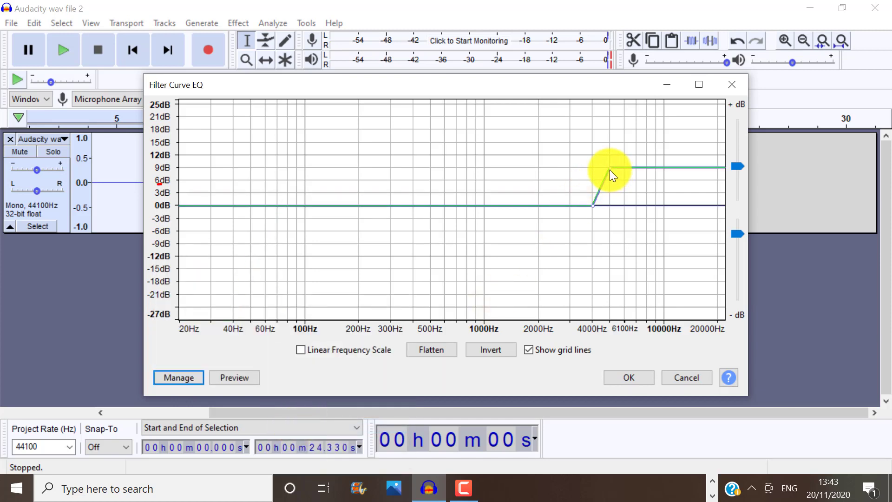
{"action": "left_click_drag", "start_coordinate": [610, 169], "coordinate": [609, 191]}
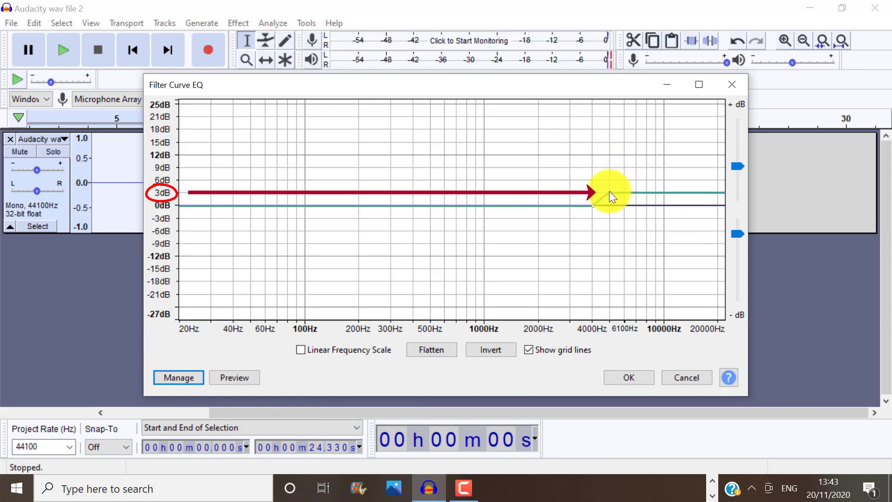
Apply the treble EQ to the track and redo the EQ change with Ctrl+Y.
{"action": "left_click", "coordinate": [627, 378]}
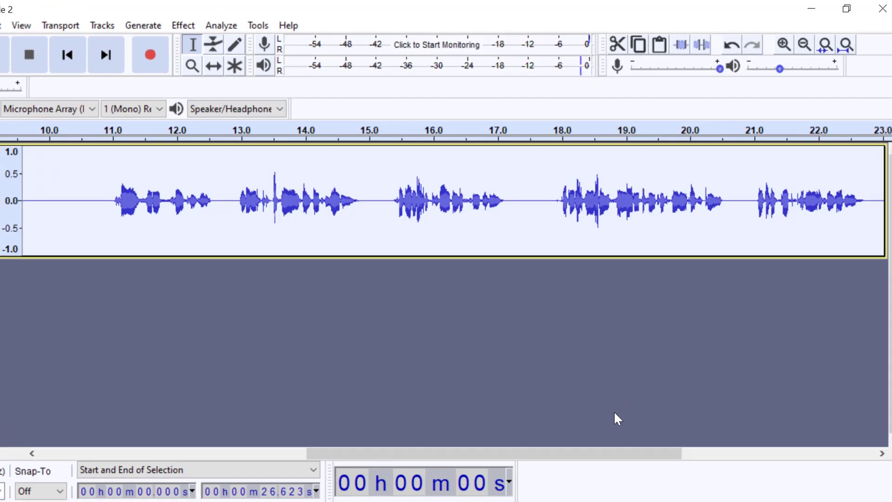
{"action": "key", "text": "ctrl+y"}
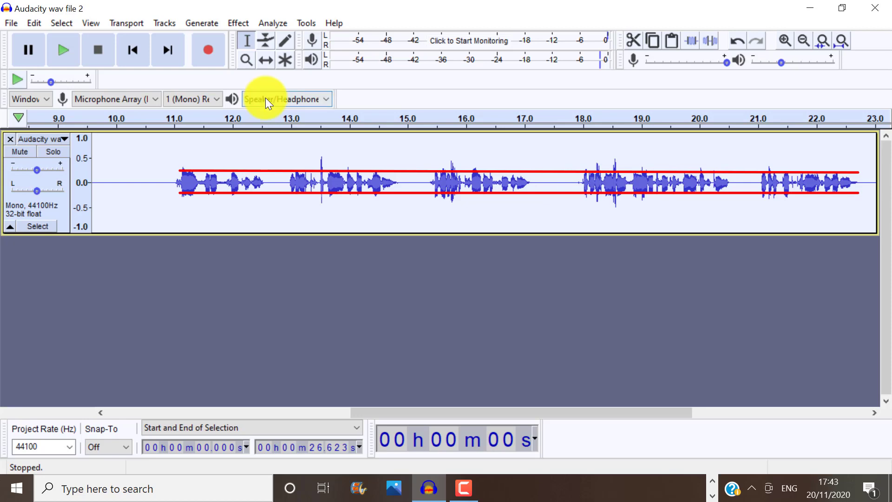
Apply the Compressor to the voice track, then undo it to keep the original peaks.
{"action": "left_click", "coordinate": [237, 25]}
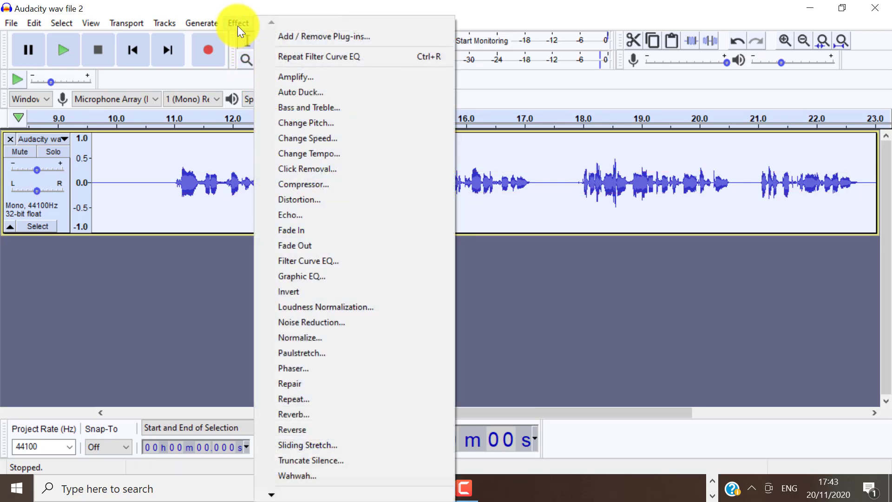
{"action": "left_click", "coordinate": [303, 185]}
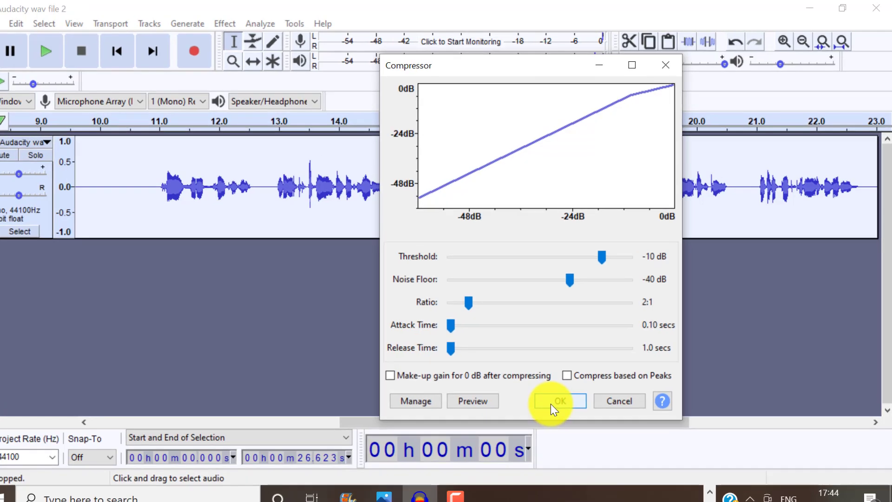
{"action": "left_click", "coordinate": [563, 392]}
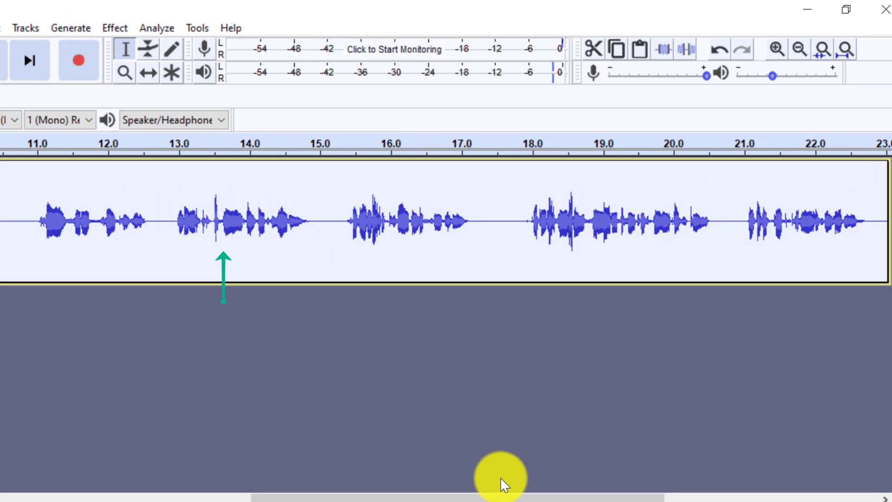
{"action": "key", "text": "ctrl+z"}
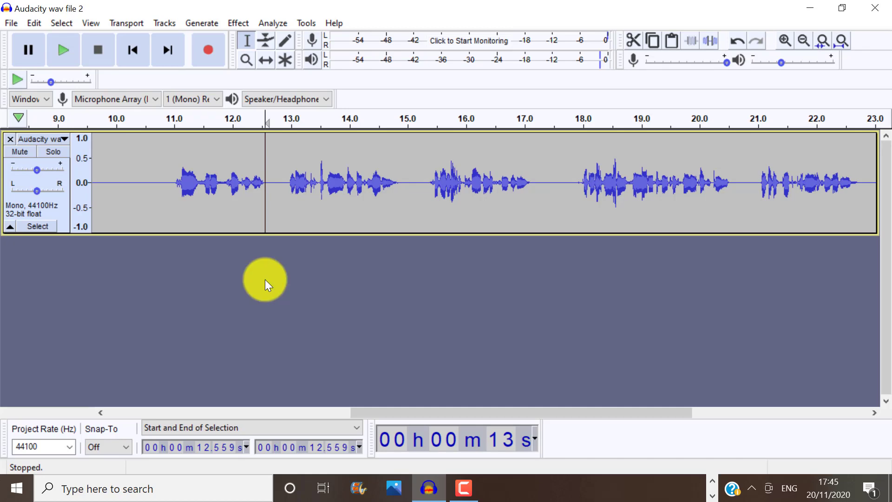
Select the entire track and normalize it to a -1 dB peak amplitude.
{"action": "key", "text": "ctrl+a"}
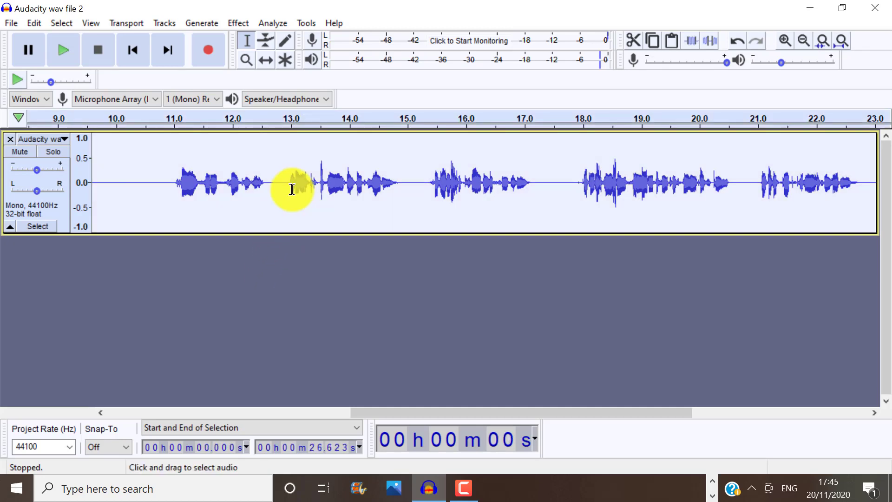
{"action": "left_click", "coordinate": [237, 23]}
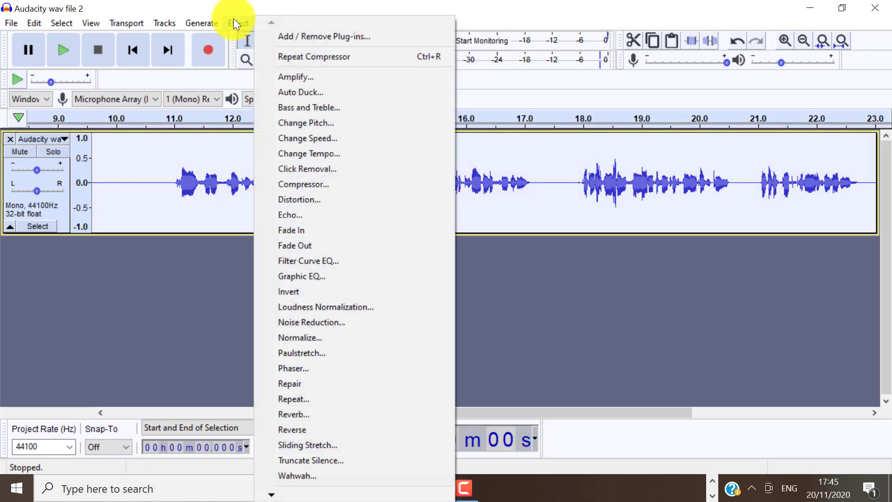
{"action": "left_click", "coordinate": [292, 336]}
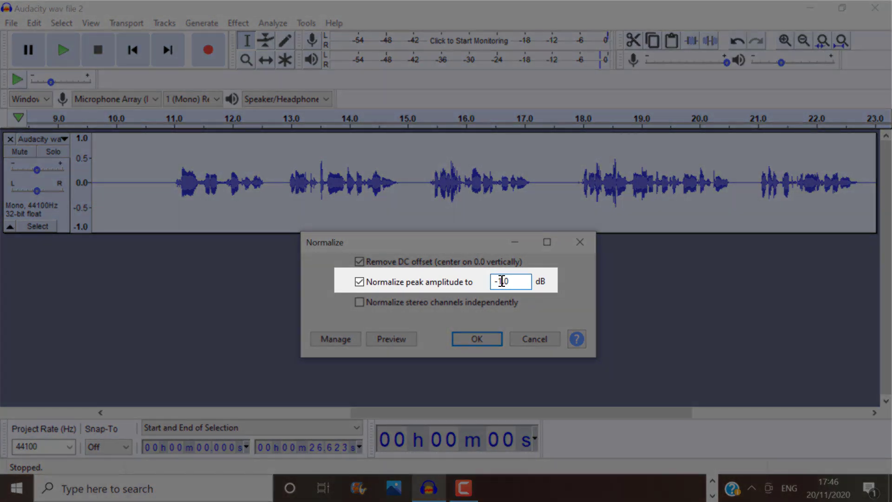
{"action": "left_click", "coordinate": [501, 281]}
{"action": "key", "text": "BackSpace"}
{"action": "type", "text": "2"}
{"action": "key", "text": "BackSpace"}
{"action": "type", "text": "3"}
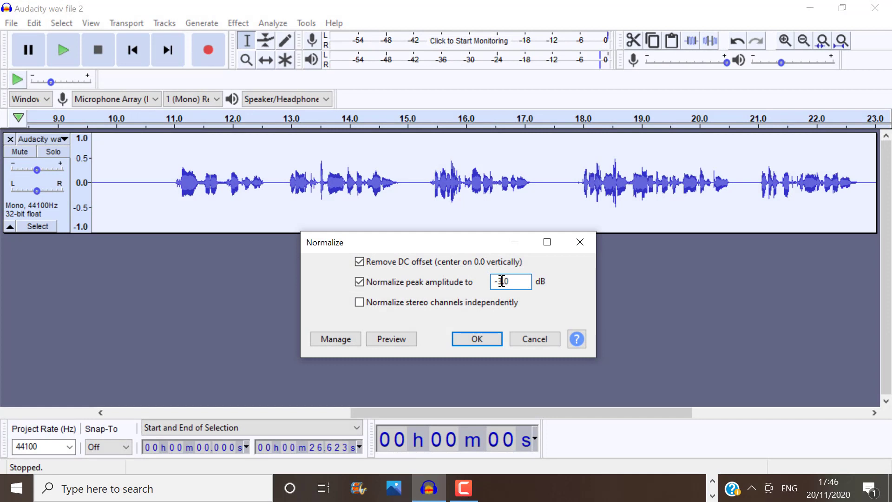
{"action": "key", "text": "BackSpace"}
{"action": "type", "text": "1"}
{"action": "left_click", "coordinate": [491, 337]}
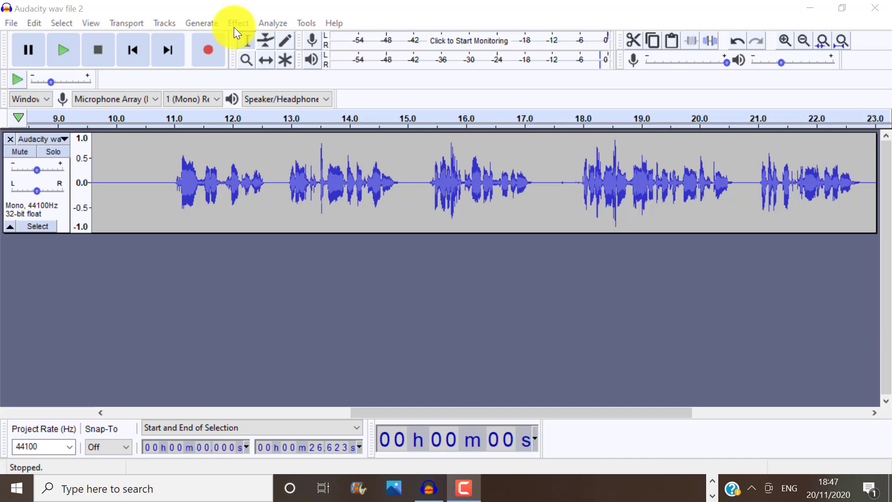
Enable the Limiter plug-in in the plug-in manager.
{"action": "left_click", "coordinate": [237, 23]}
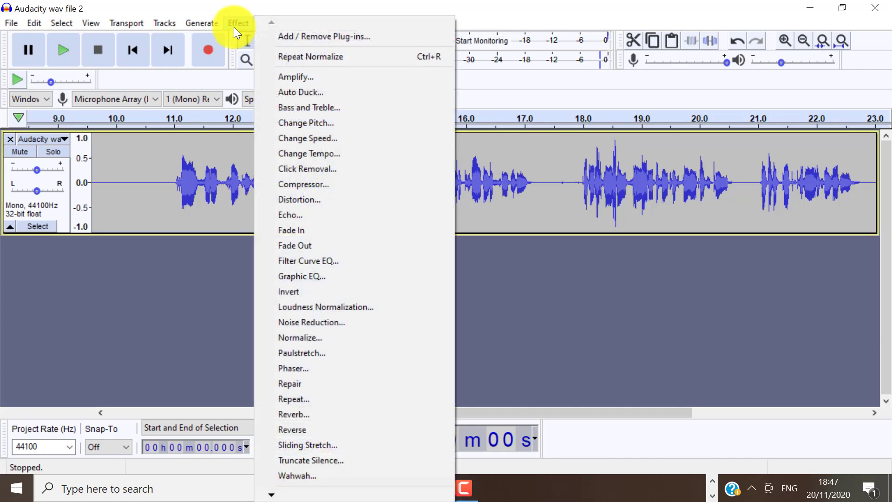
{"action": "left_click", "coordinate": [299, 33]}
{"action": "left_click_drag", "start_coordinate": [657, 178], "coordinate": [656, 253]}
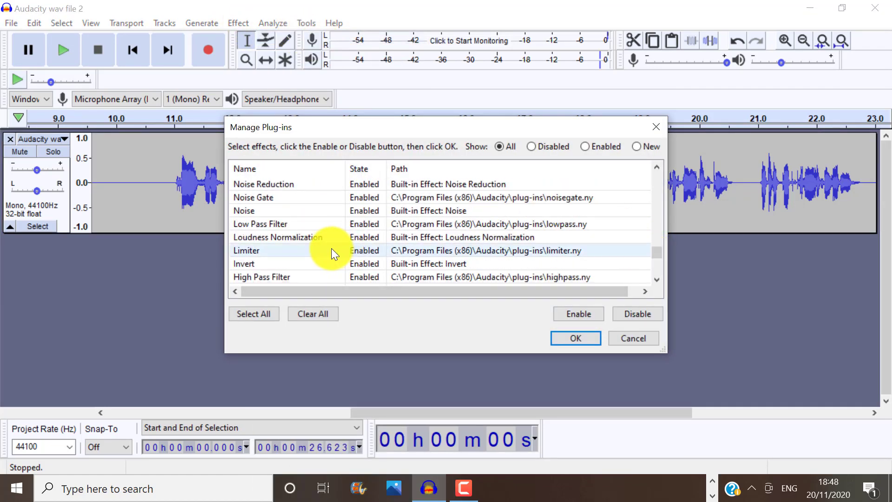
{"action": "left_click", "coordinate": [344, 252]}
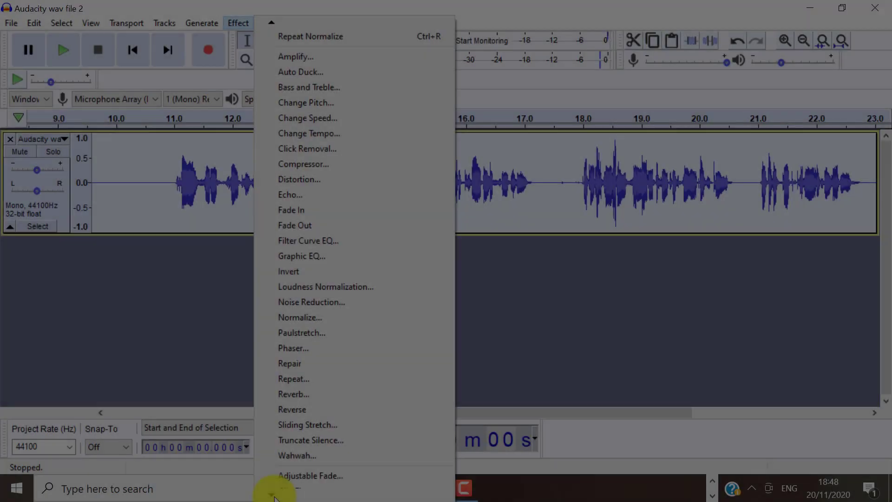
Apply the Limiter at -3 dB, toggling undo and redo to compare the result.
{"action": "scroll", "coordinate": [273, 495], "scroll_direction": "down", "scroll_amount": 5}
{"action": "scroll", "coordinate": [275, 498], "scroll_direction": "down", "scroll_amount": 3}
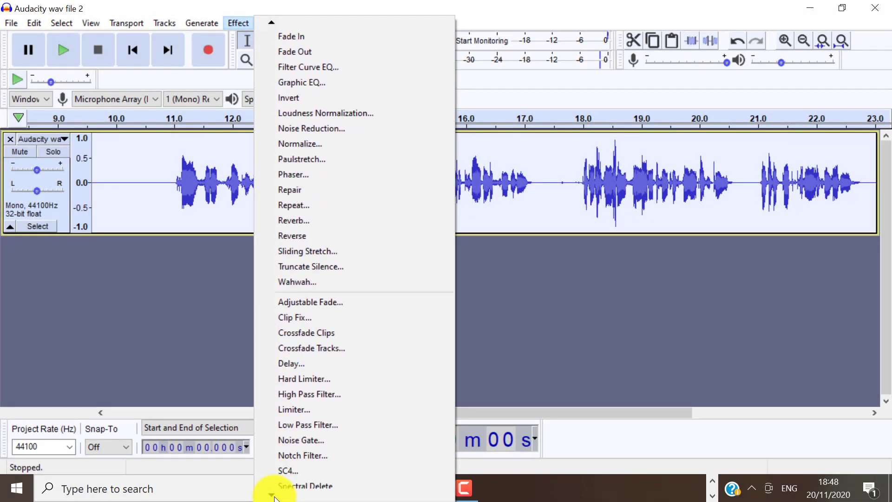
{"action": "scroll", "coordinate": [274, 498], "scroll_direction": "down", "scroll_amount": 2}
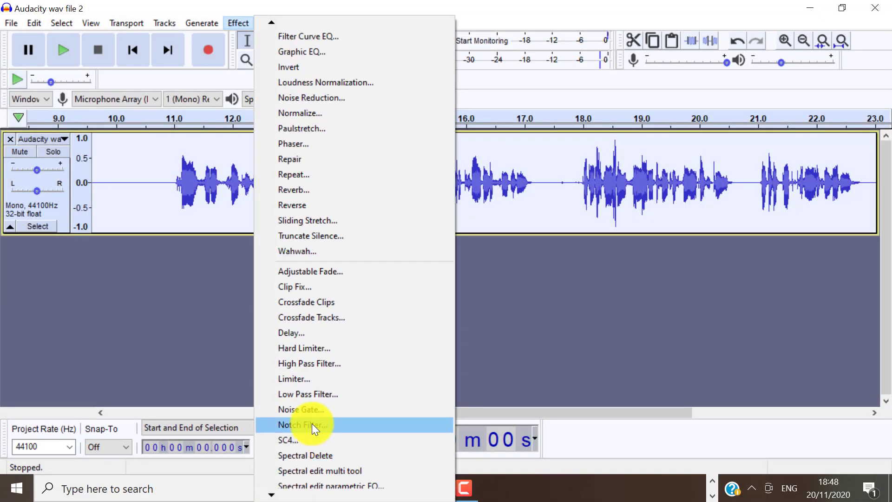
{"action": "left_click", "coordinate": [318, 380]}
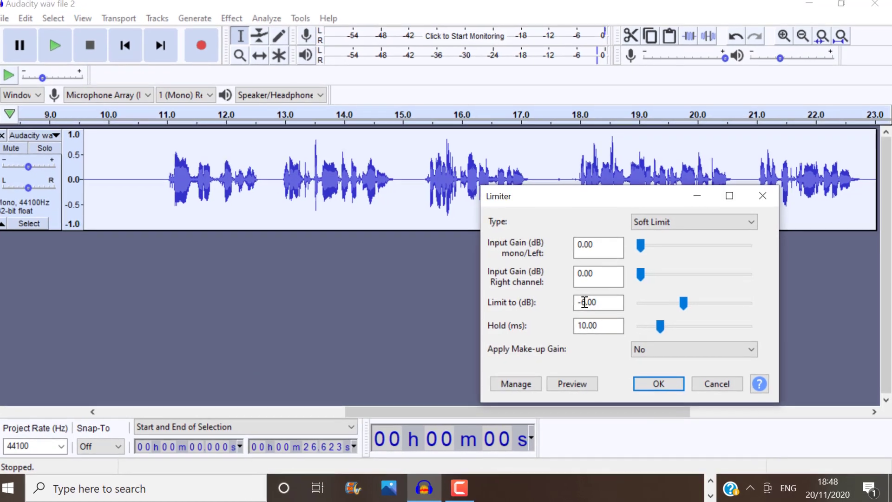
{"action": "left_click", "coordinate": [584, 302]}
{"action": "key", "text": "BackSpace"}
{"action": "type", "text": "3"}
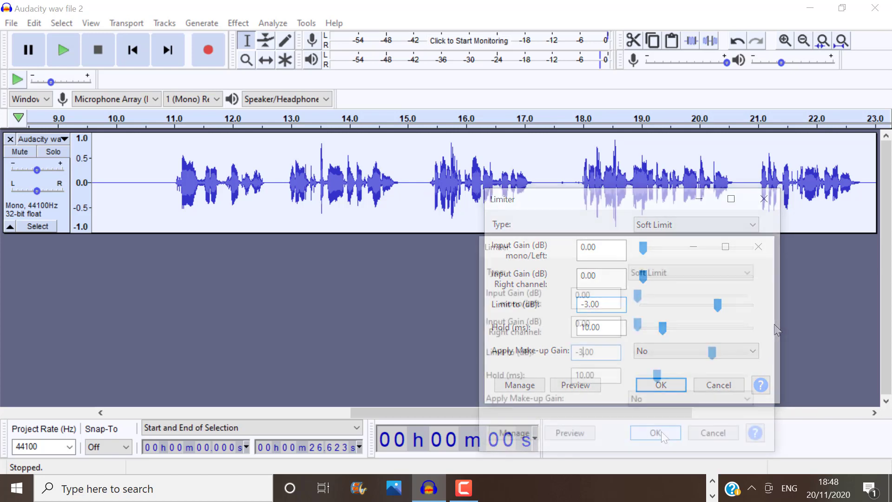
{"action": "left_click", "coordinate": [662, 431]}
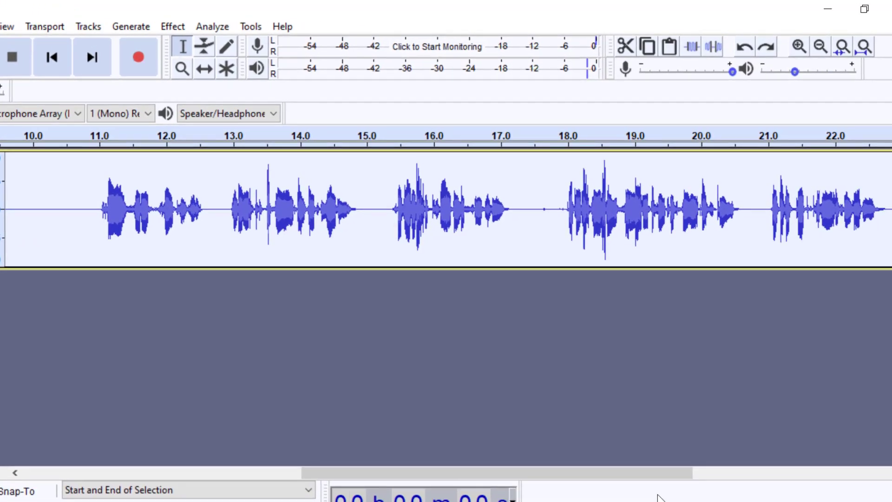
{"action": "key", "text": "ctrl+y"}
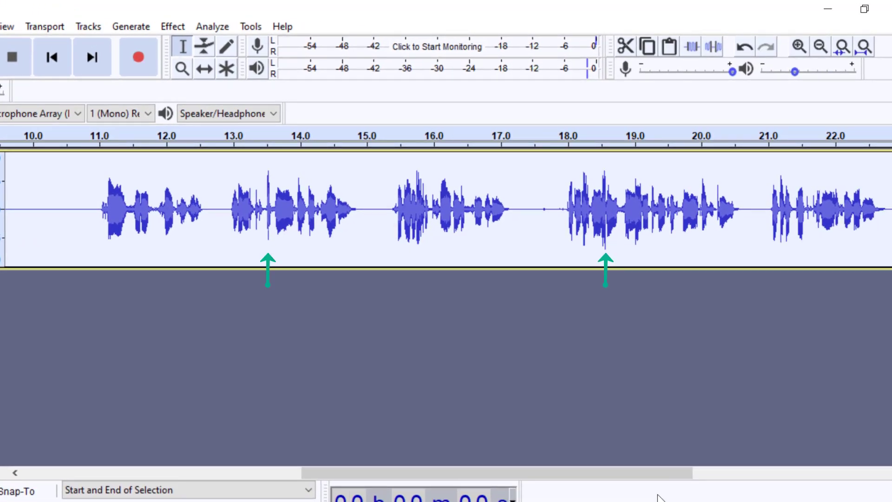
{"action": "key", "text": "ctrl+z"}
{"action": "key", "text": "ctrl+y"}
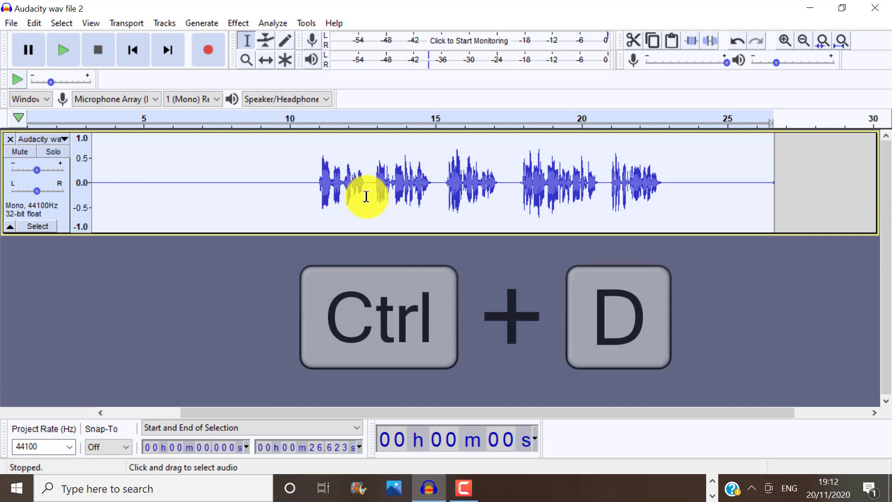
Duplicate the voice track and combine the two copies into one stereo track.
{"action": "key", "text": "ctrl+d"}
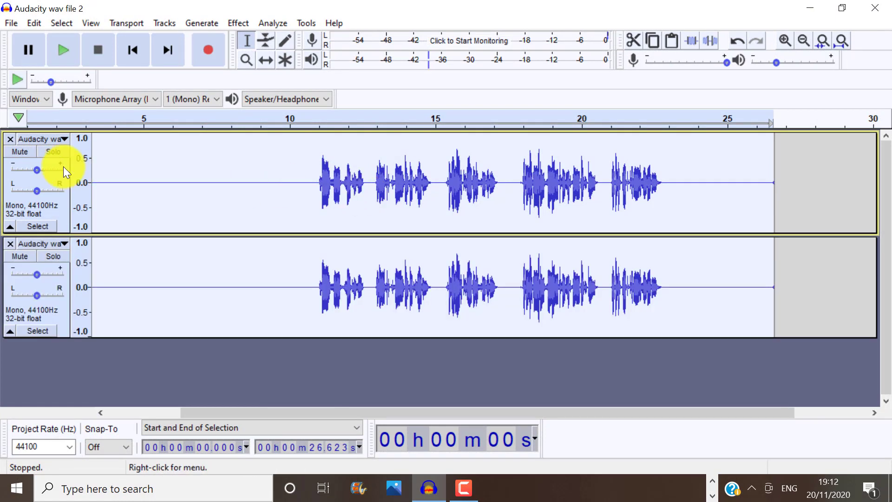
{"action": "left_click", "coordinate": [34, 139]}
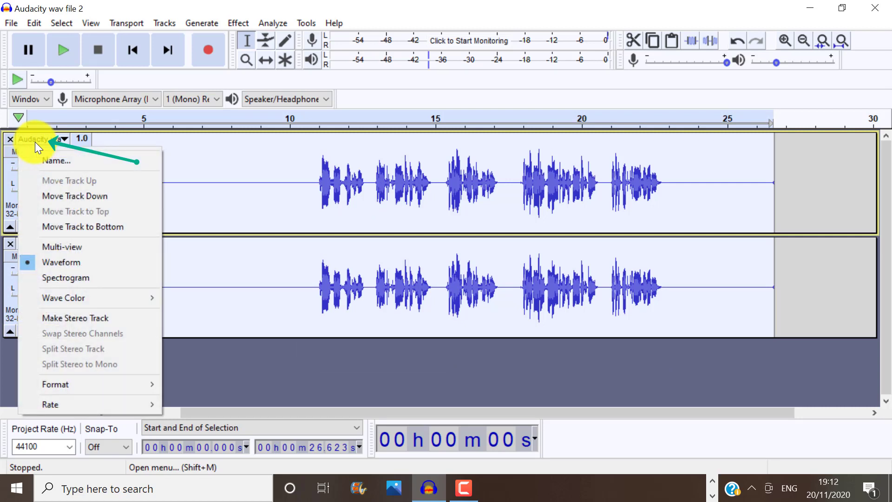
{"action": "left_click", "coordinate": [31, 318]}
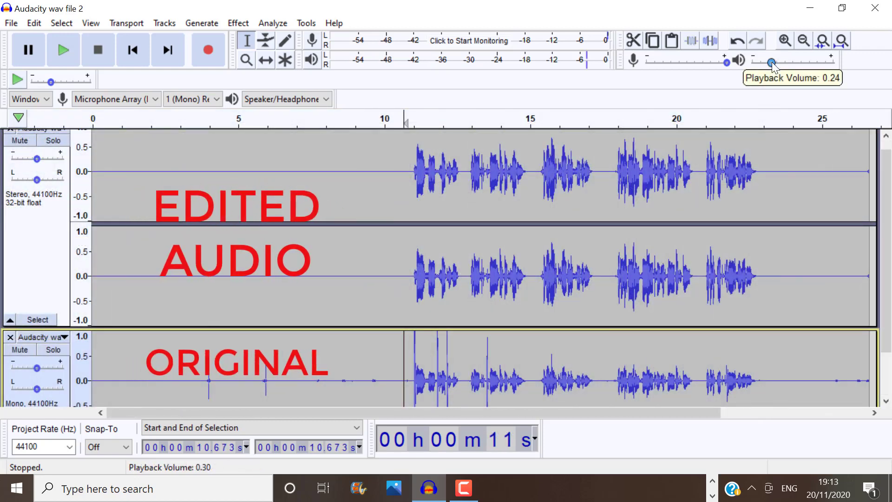
Play the tracks to compare them, stop, then delete the original mono track.
{"action": "left_click", "coordinate": [63, 50]}
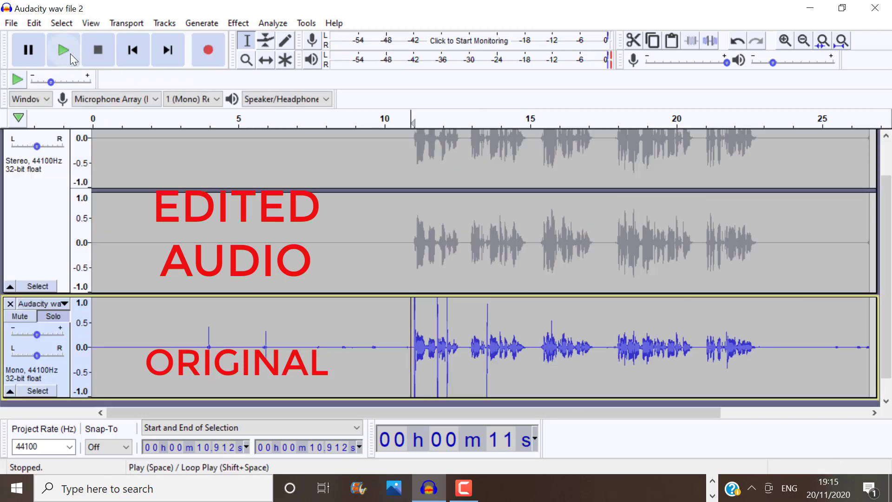
{"action": "left_click", "coordinate": [71, 54]}
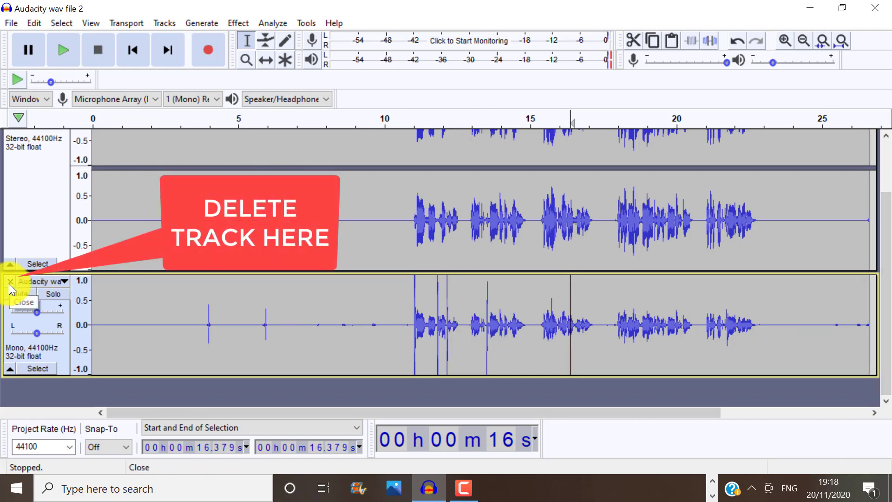
{"action": "left_click", "coordinate": [9, 282]}
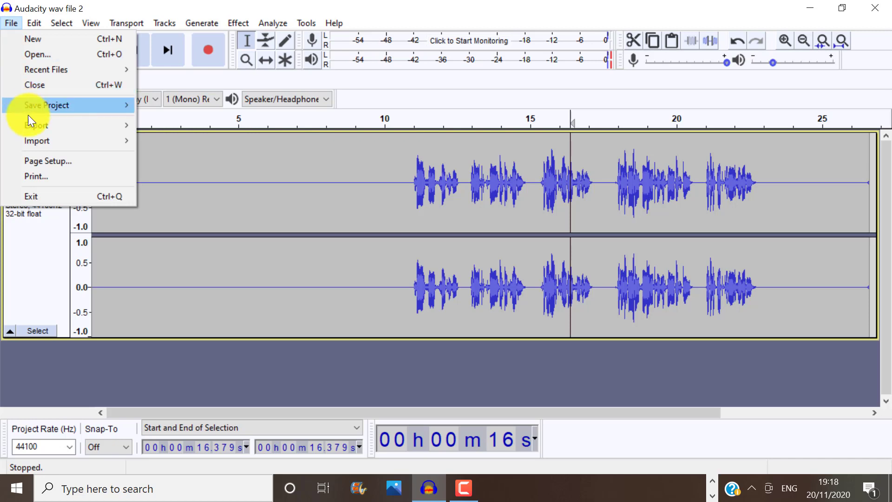
Show the File > Export submenu with the MP3, WAV, OGG and Export Multiple options.
{"action": "mouse_move", "coordinate": [37, 124]}
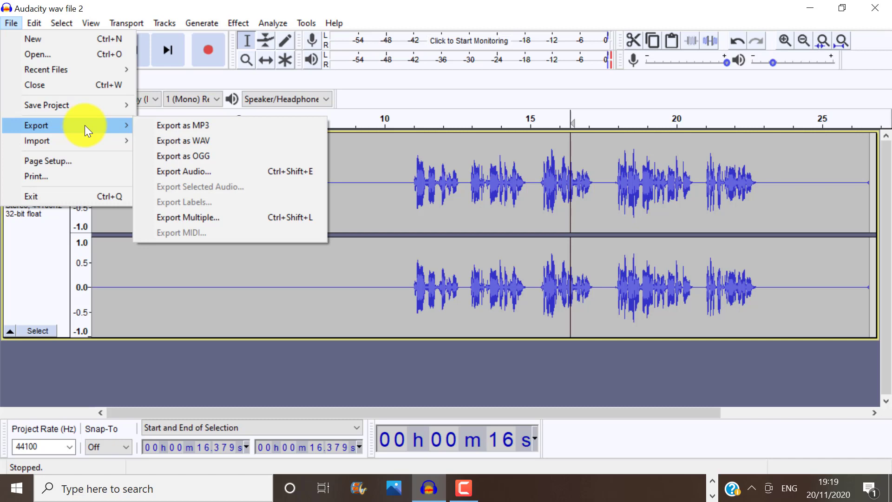
Export as MP3 'Audacity wav file 2 edited' to Music, accepting the default metadata tags.
{"action": "left_click", "coordinate": [179, 132]}
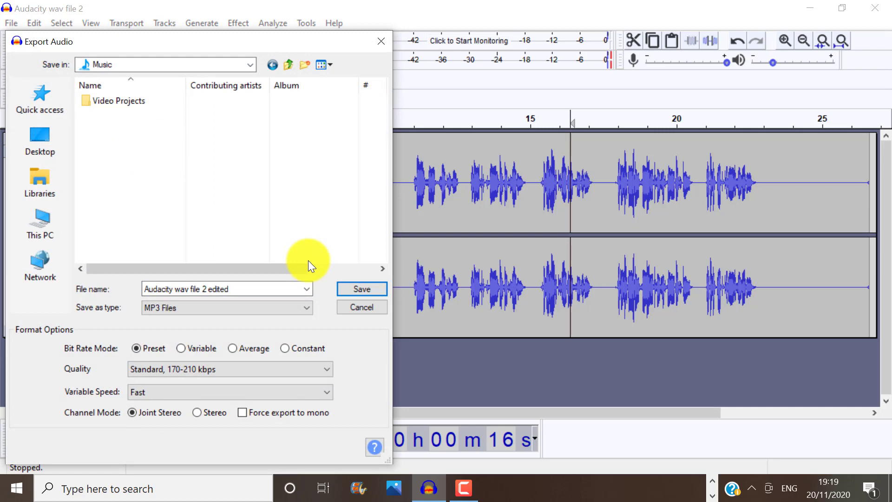
{"action": "left_click", "coordinate": [360, 287]}
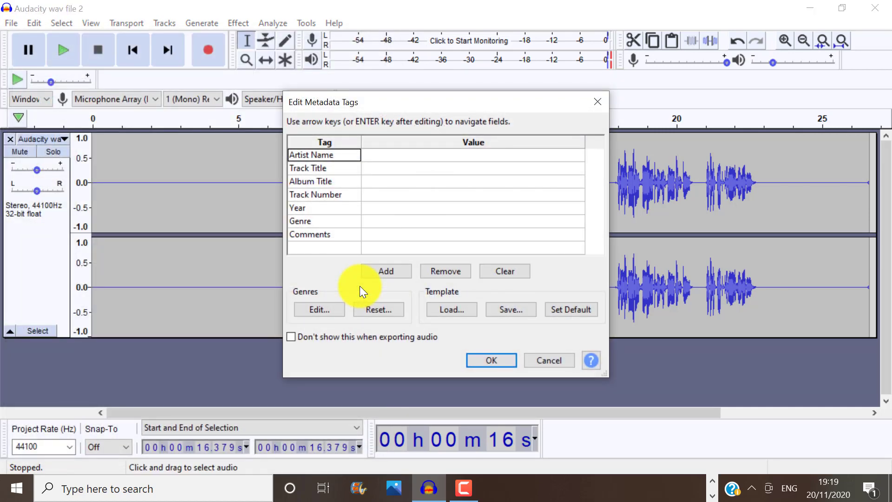
{"action": "left_click", "coordinate": [492, 359]}
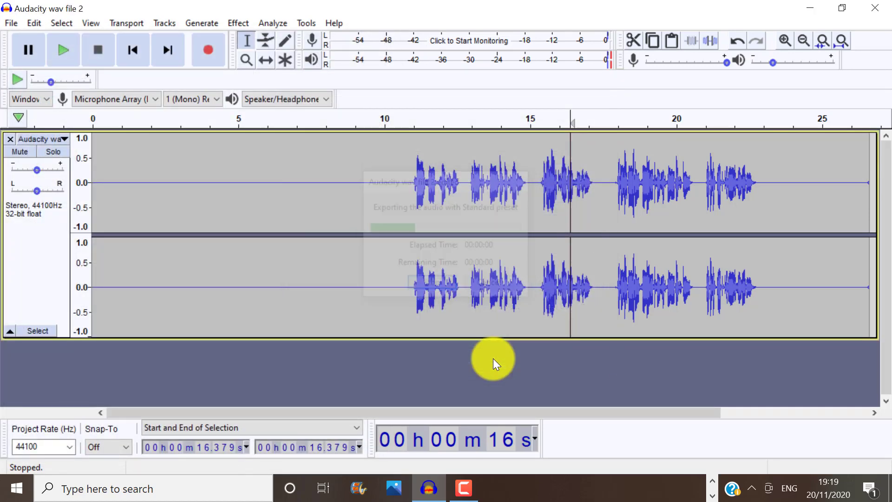